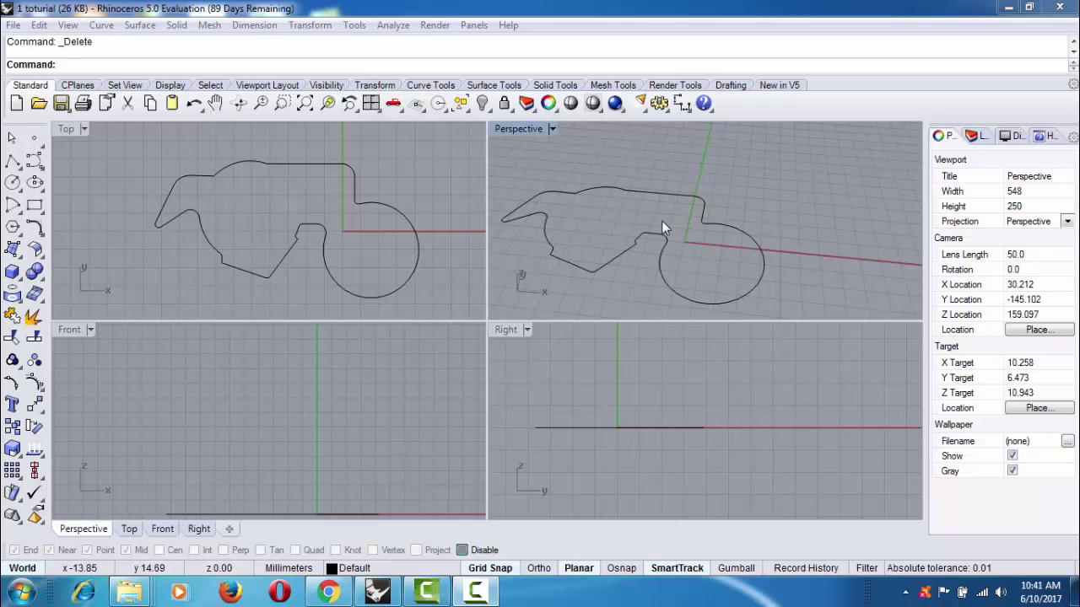
Step: Maximize the Perspective viewport and set its display mode to Wireframe
double_click(520, 129)
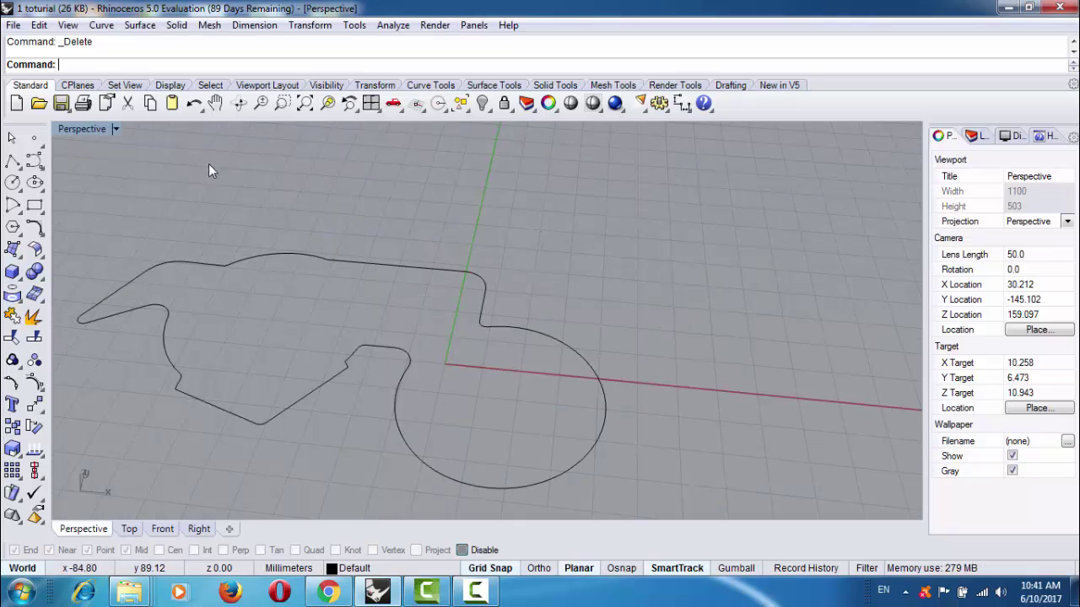
left_click(111, 131)
left_click(139, 107)
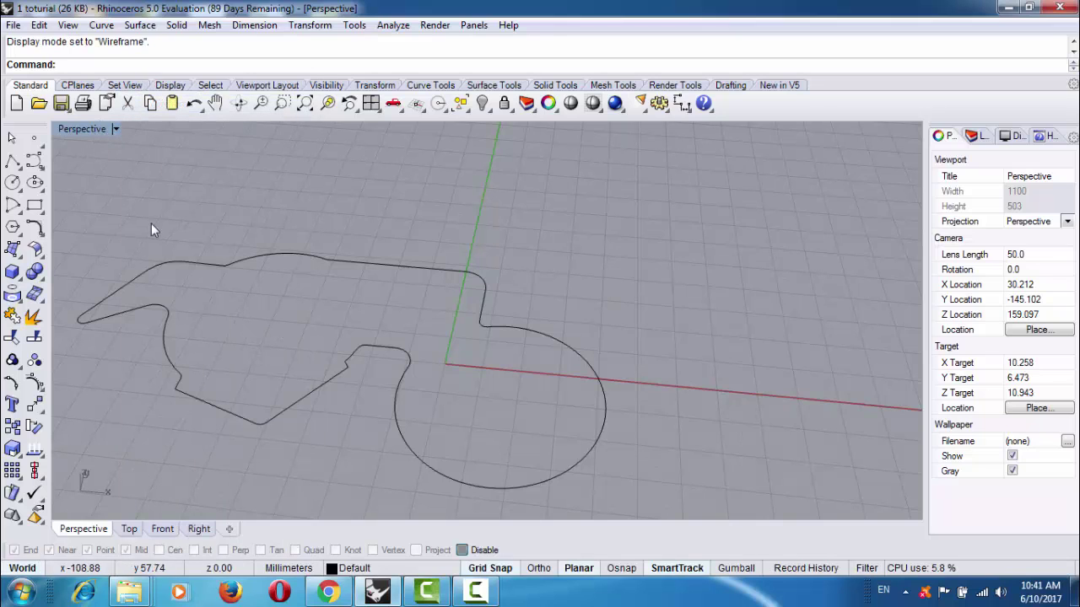
left_click(114, 128)
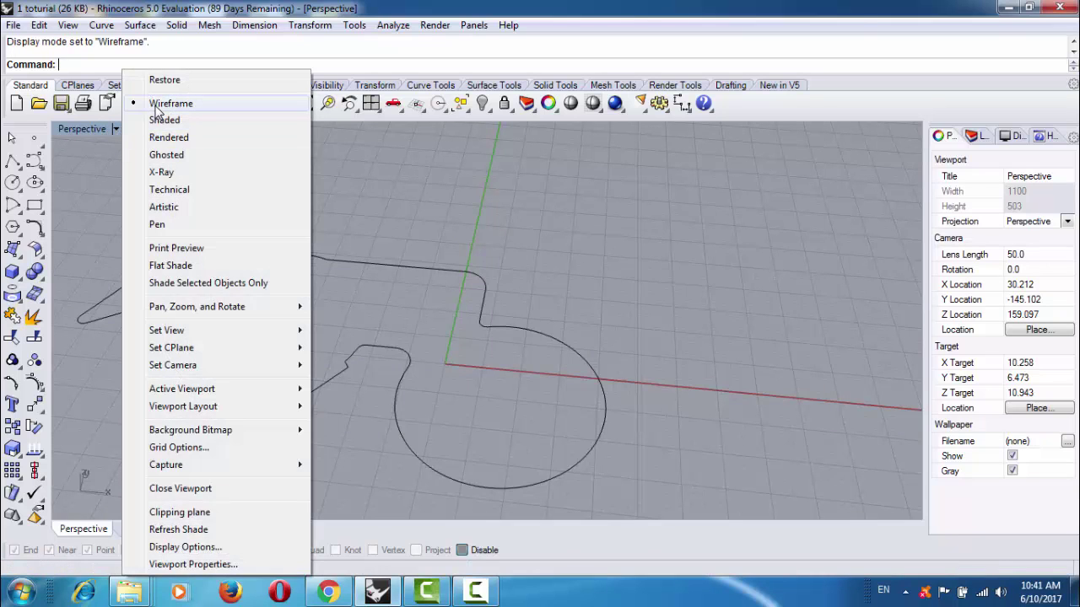
left_click(93, 180)
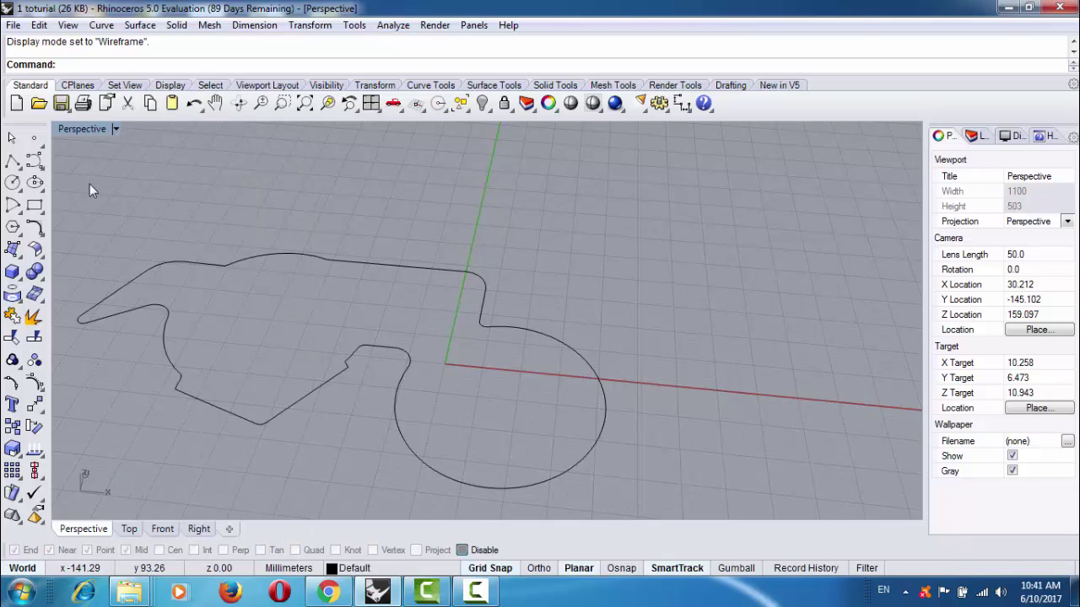
Step: Extrude the closed outline curve straight up 37 mm as an open surface with Solid=No
left_click(17, 255)
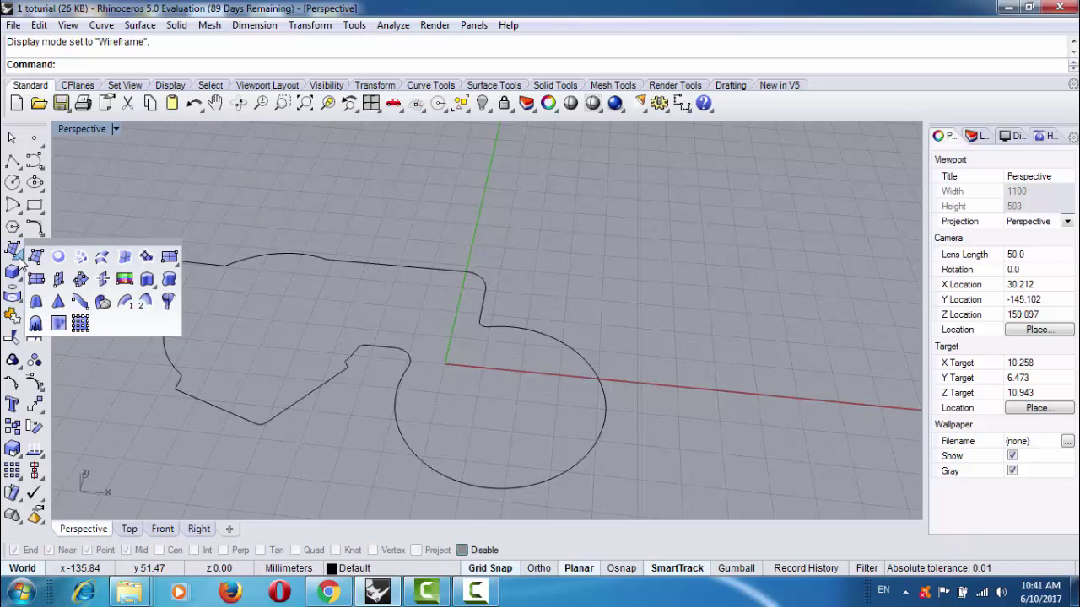
left_click(146, 279)
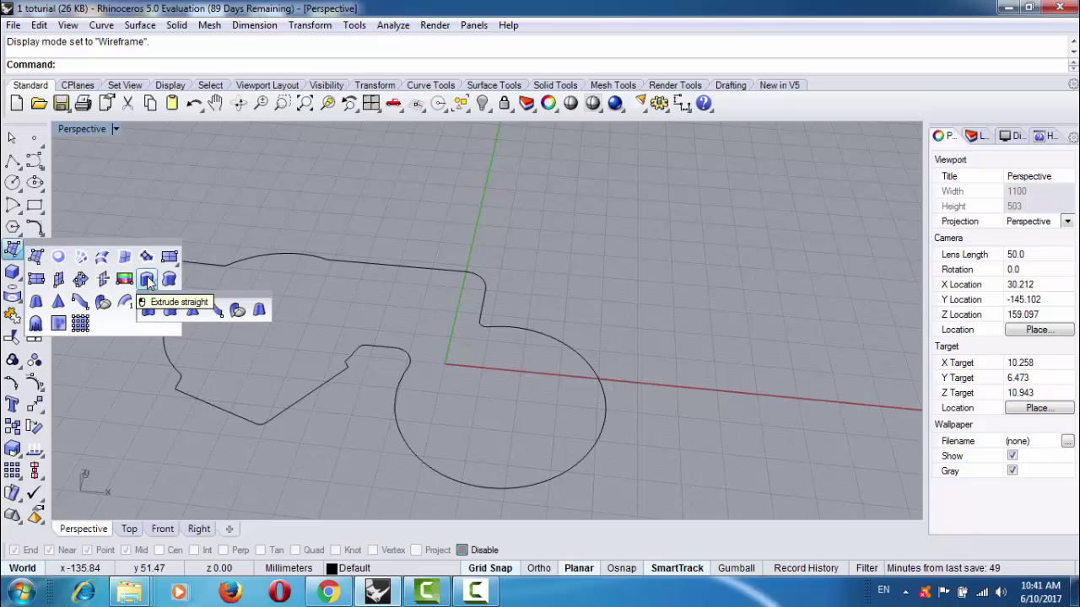
left_click(147, 289)
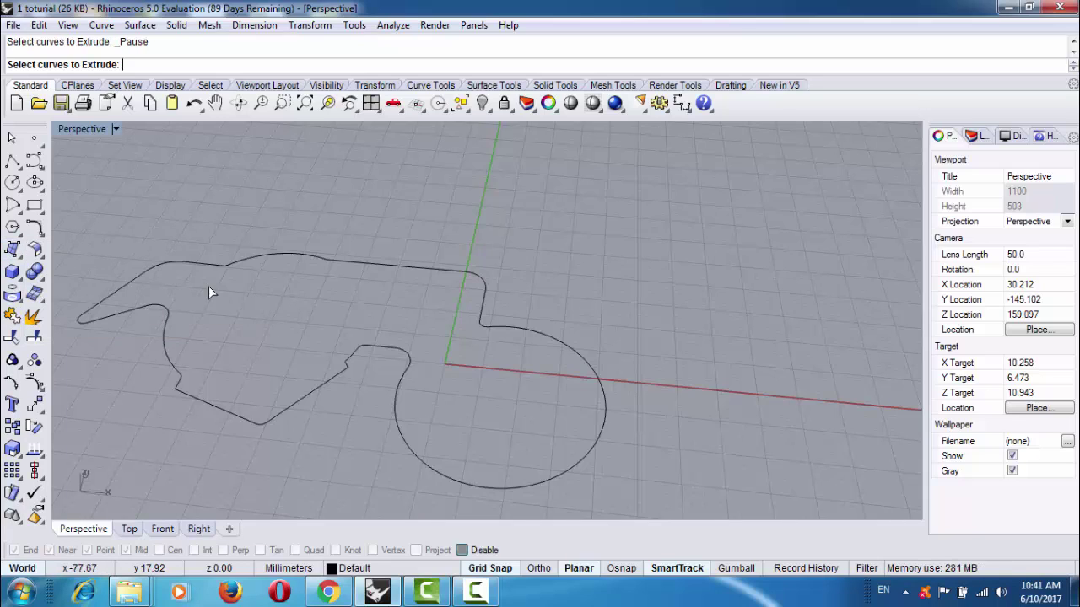
left_click(263, 256)
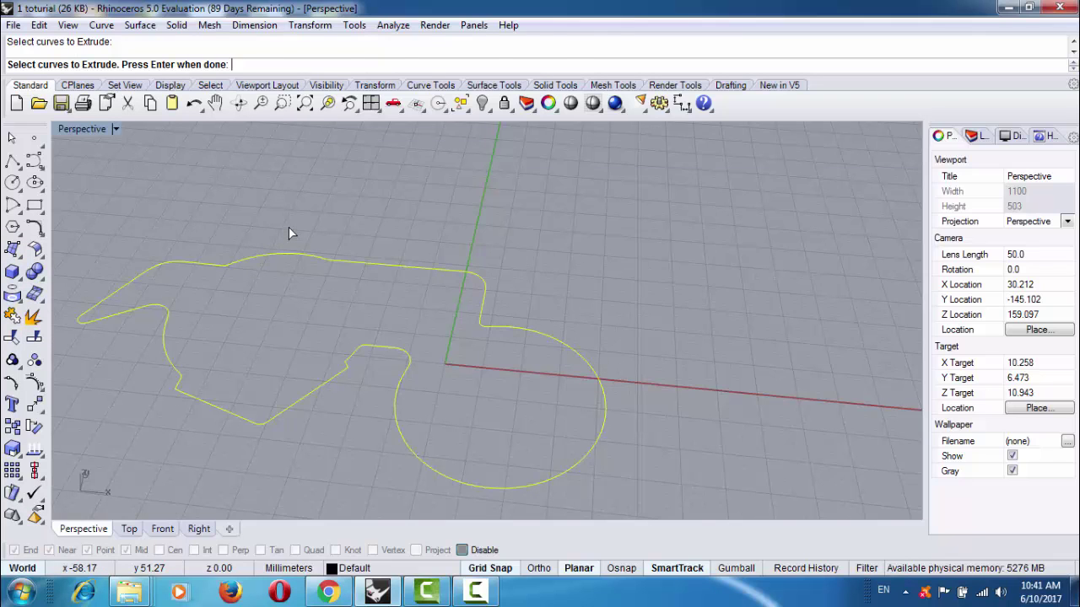
key("Return")
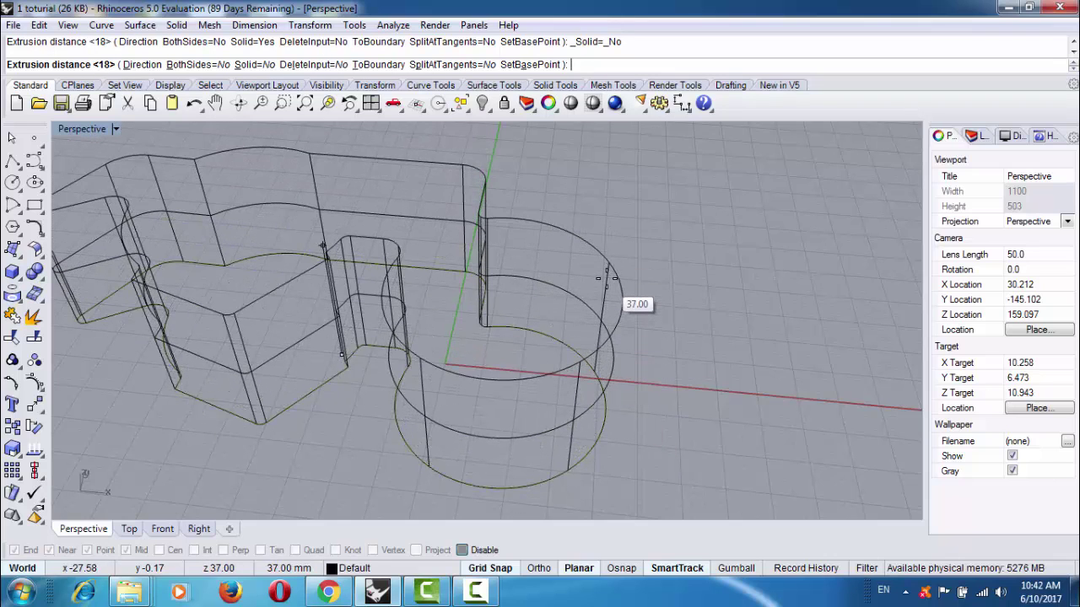
left_click(608, 285)
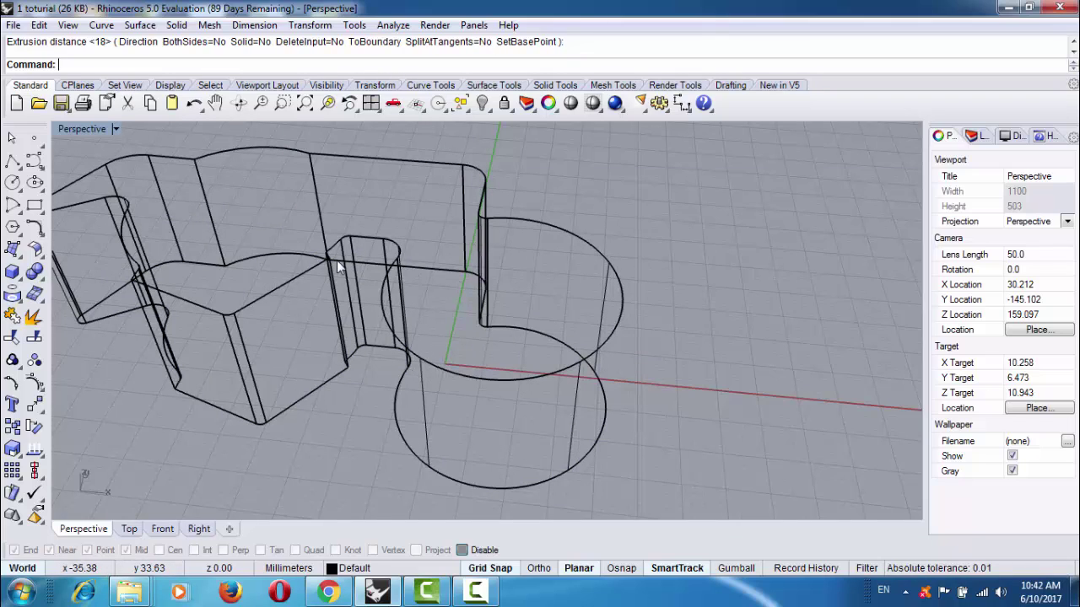
Step: Preview the extrusion in Shaded and Rendered display modes, leaving the Perspective viewport in Shaded mode
left_click(116, 130)
left_click(142, 125)
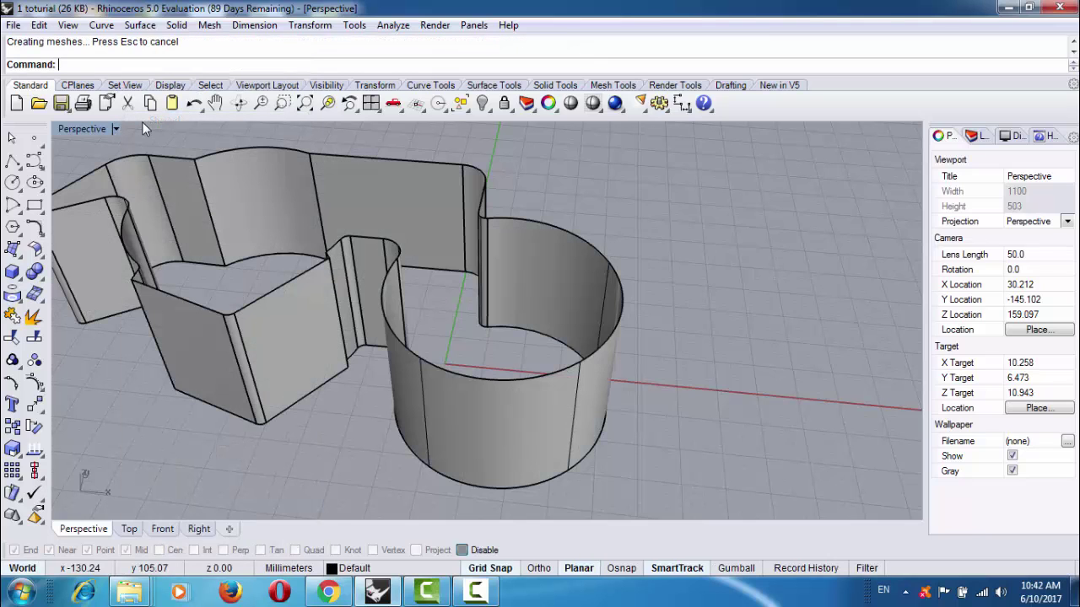
left_click(117, 127)
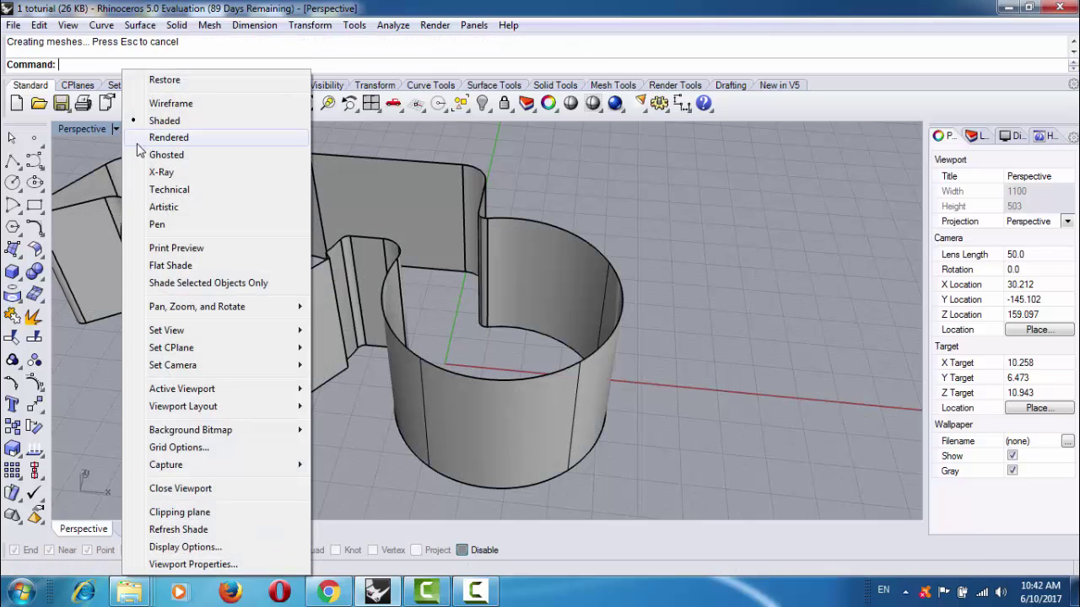
left_click(139, 142)
left_click(117, 129)
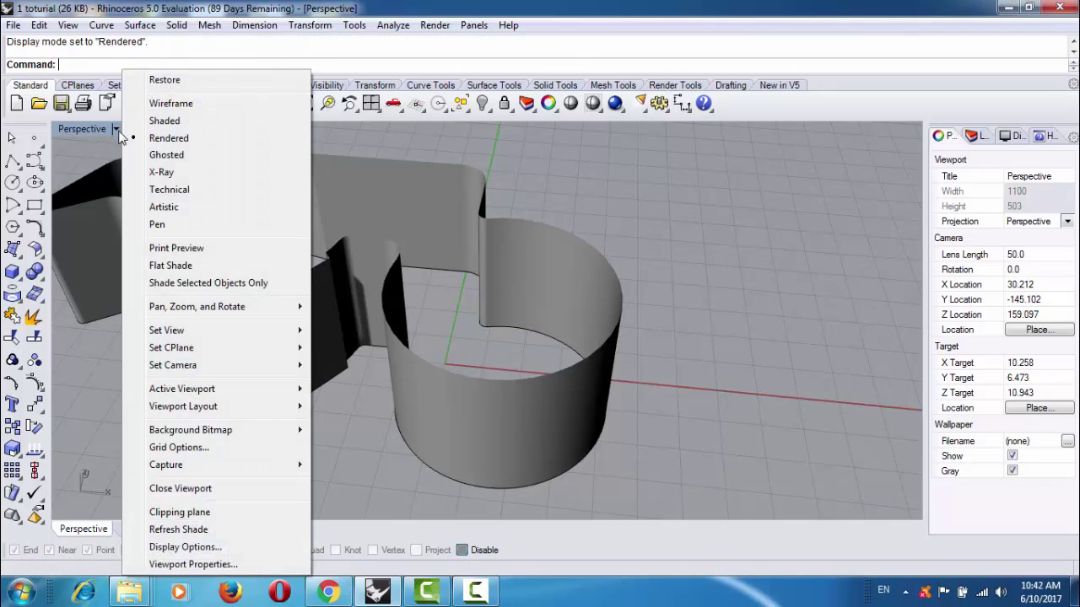
left_click(140, 120)
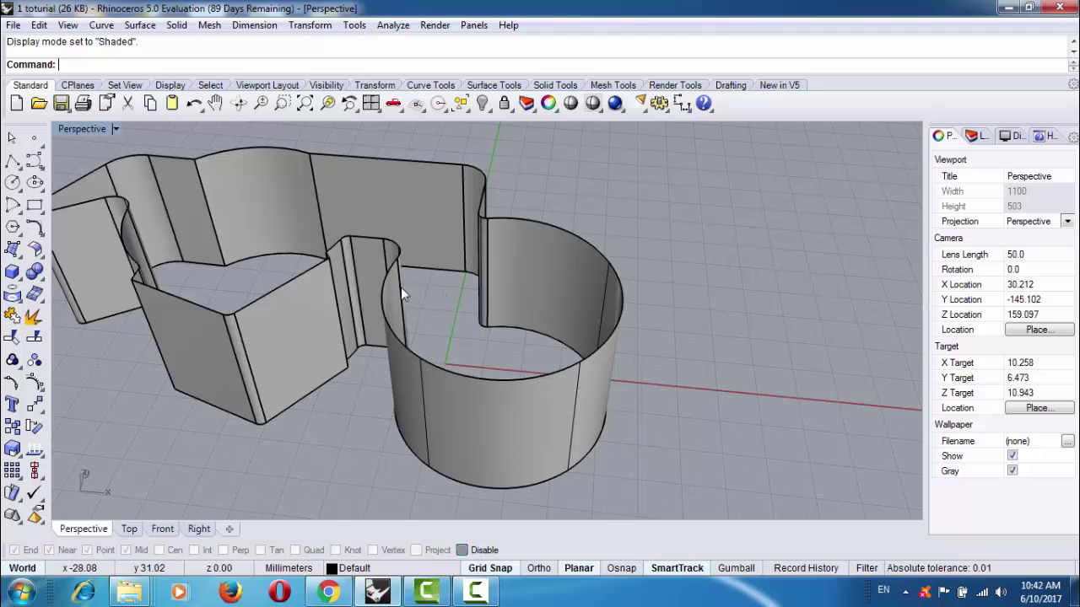
Step: Replace the open extrusion with a straight extrusion of the outline curve, 30 mm high with Solid=Yes
left_click(508, 281)
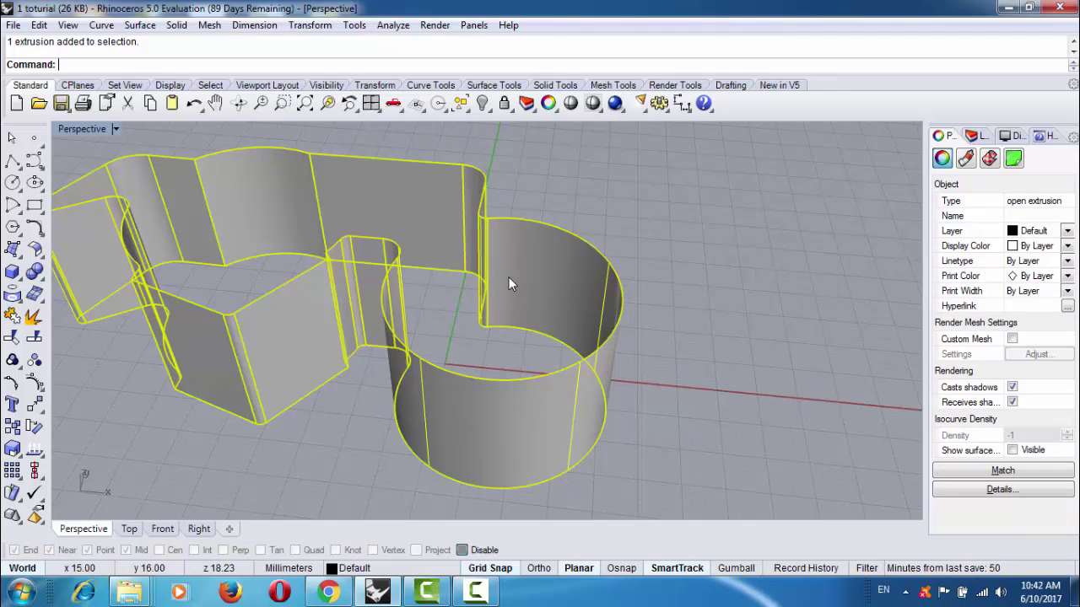
key("Delete")
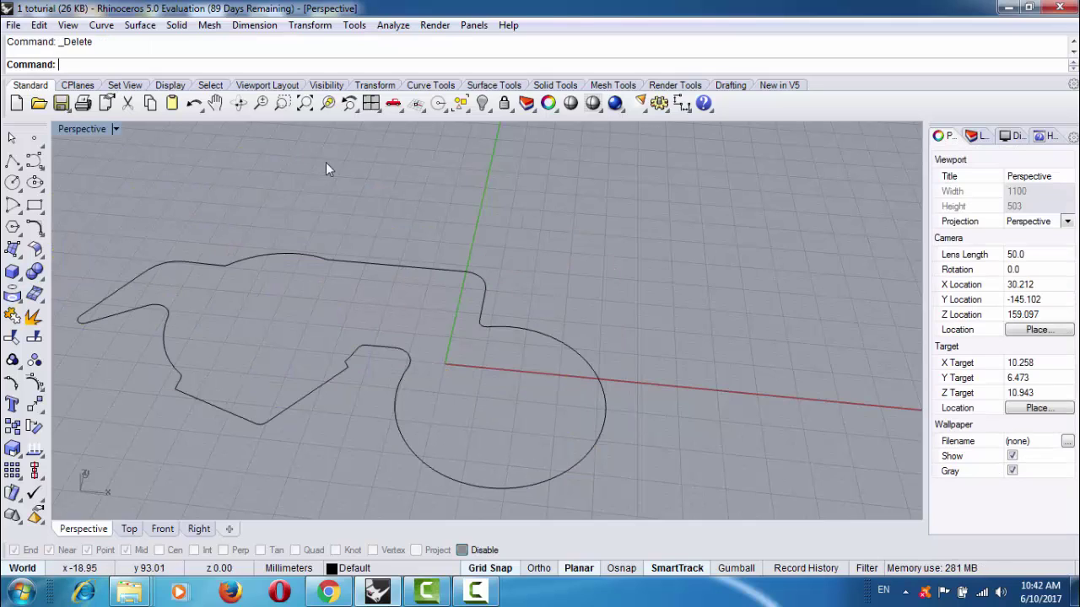
left_click(14, 250)
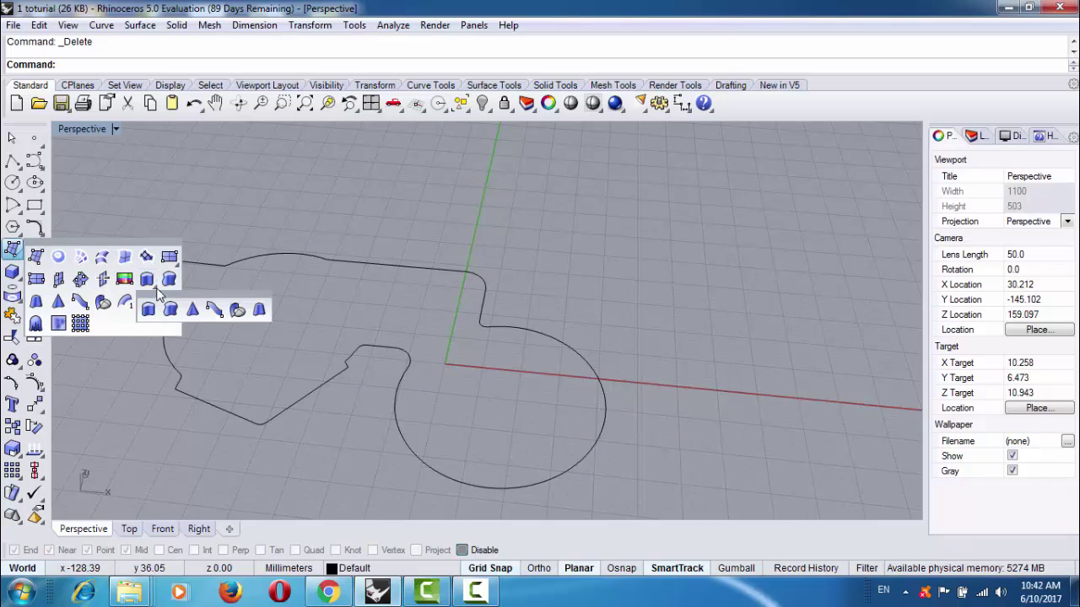
left_click(148, 284)
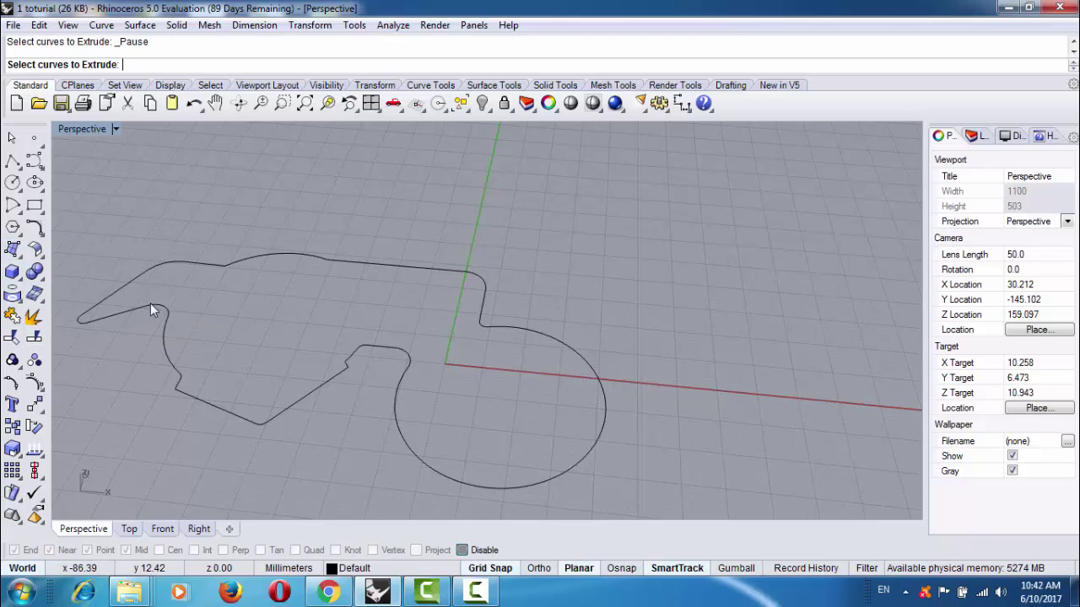
left_click(348, 265)
key("Return")
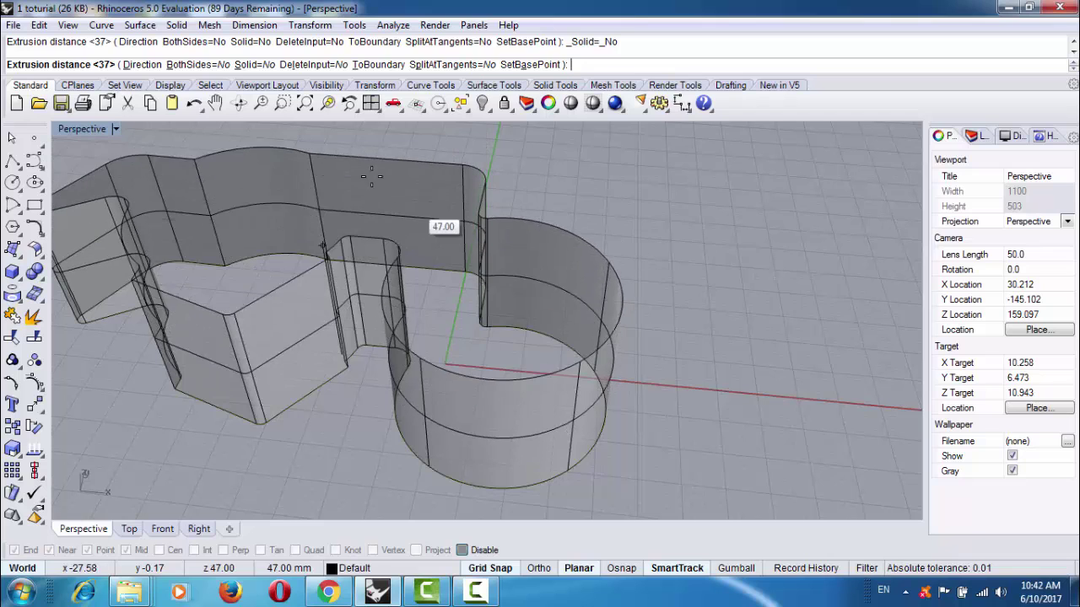
left_click(257, 68)
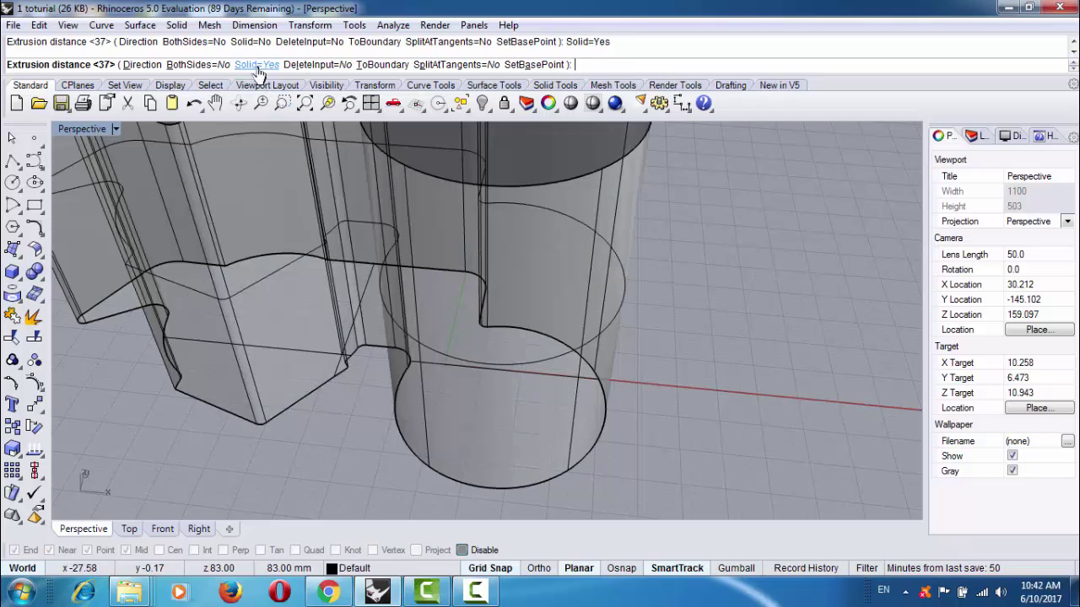
left_click(492, 270)
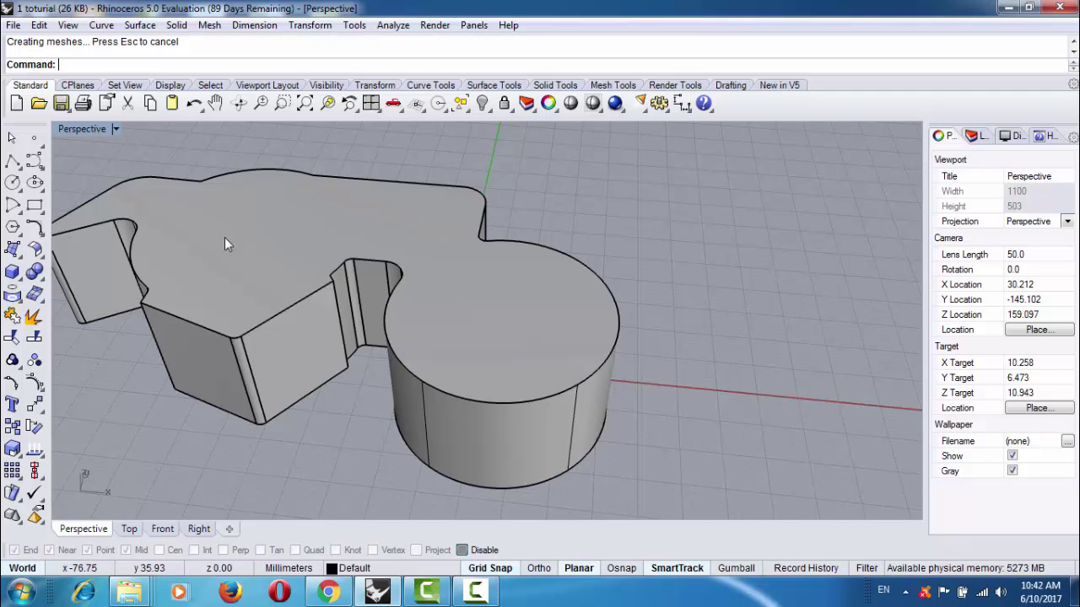
Step: Replace the solid with a straight extrusion of the outline curve using BothSides=Yes and Solid=Yes, about 15 mm to each side
left_click(485, 334)
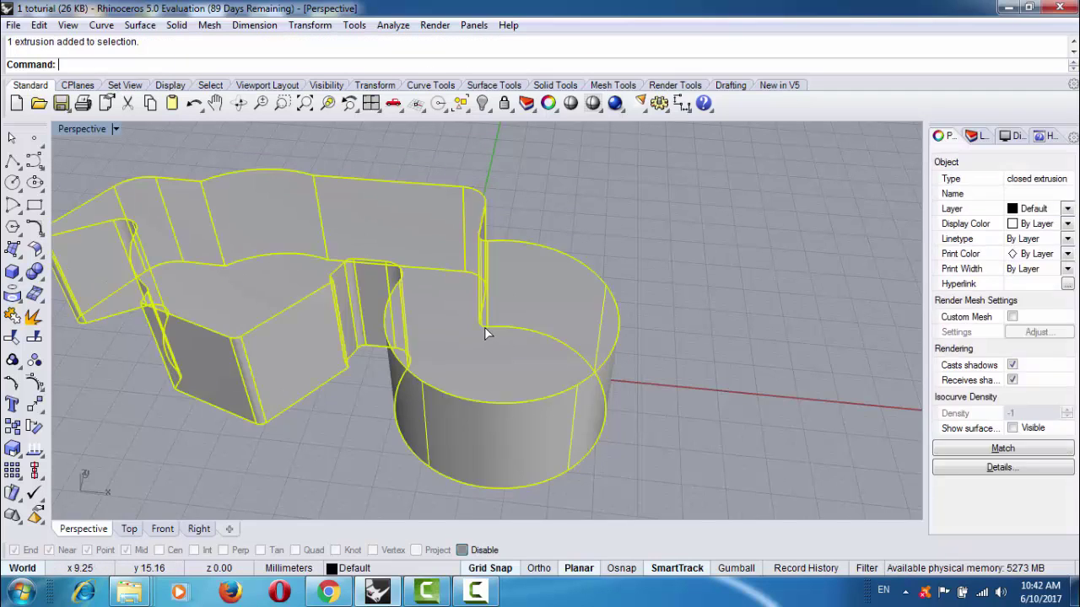
key("Delete")
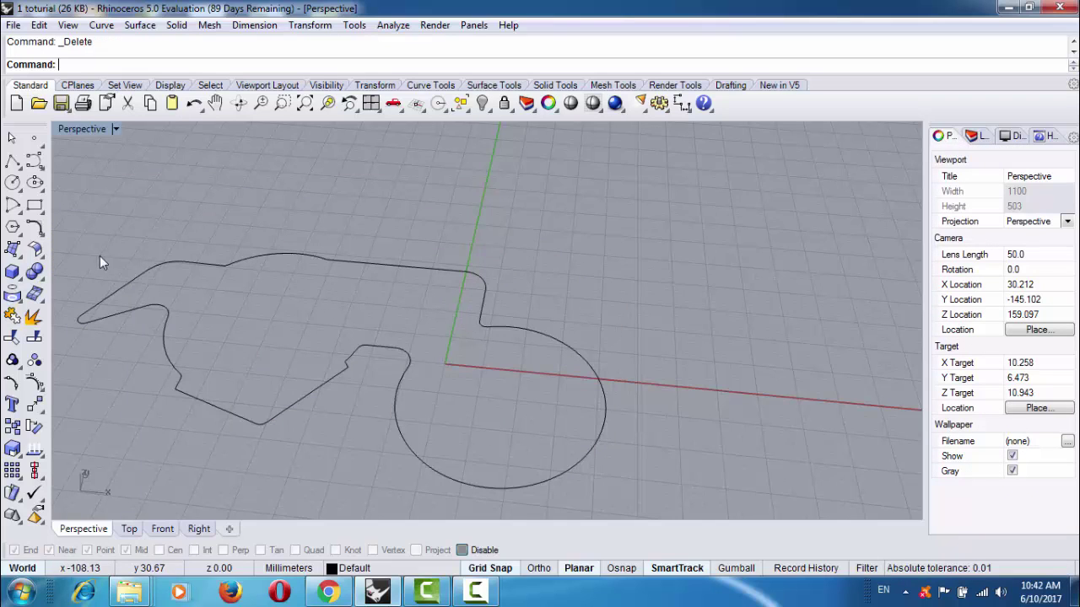
left_click(18, 258)
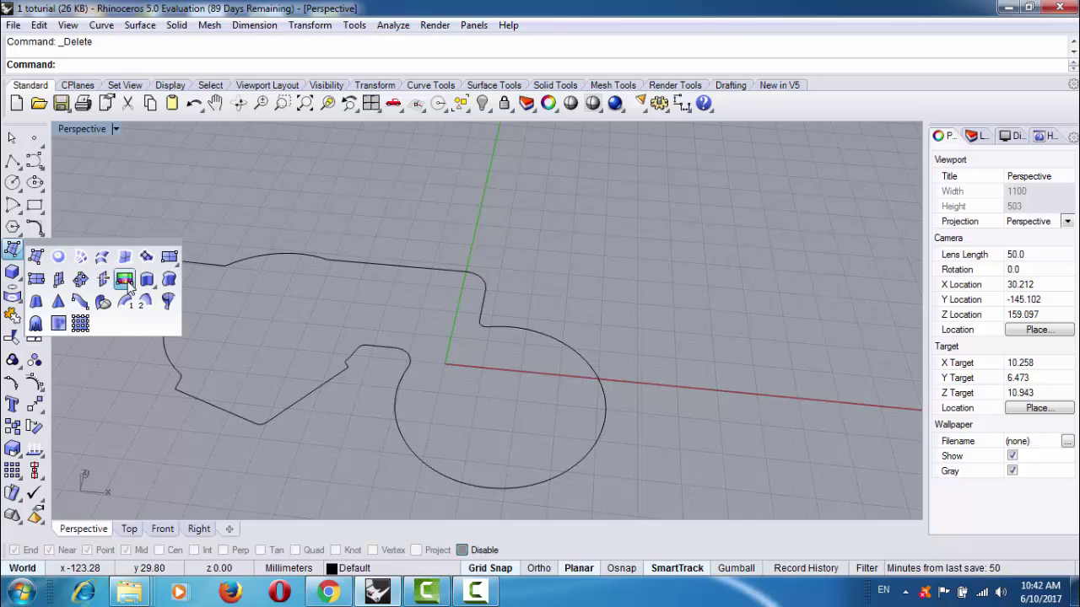
left_click(147, 284)
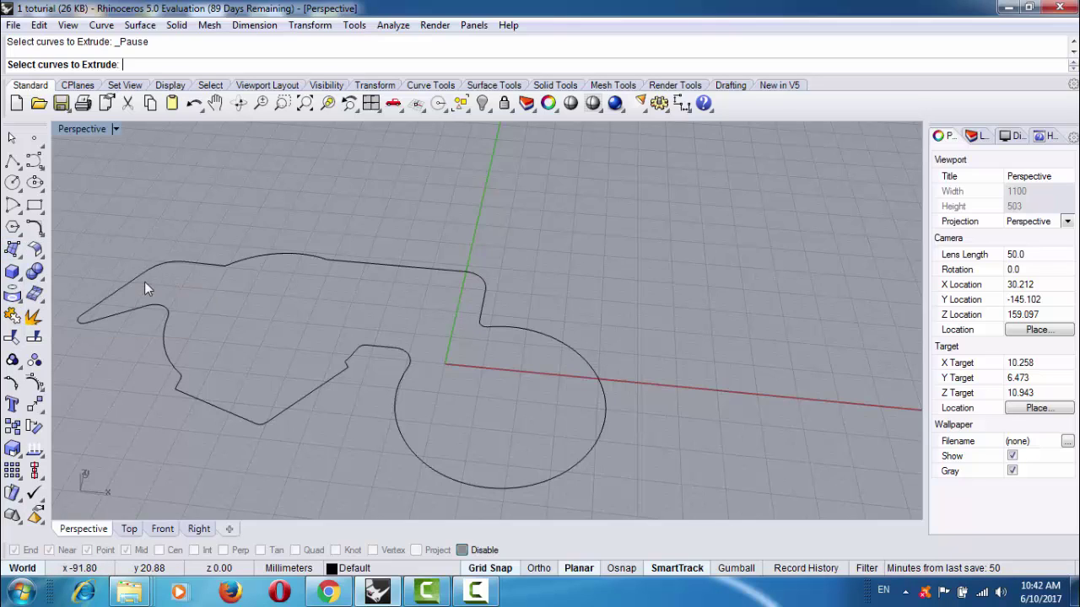
left_click(304, 260)
key("Return")
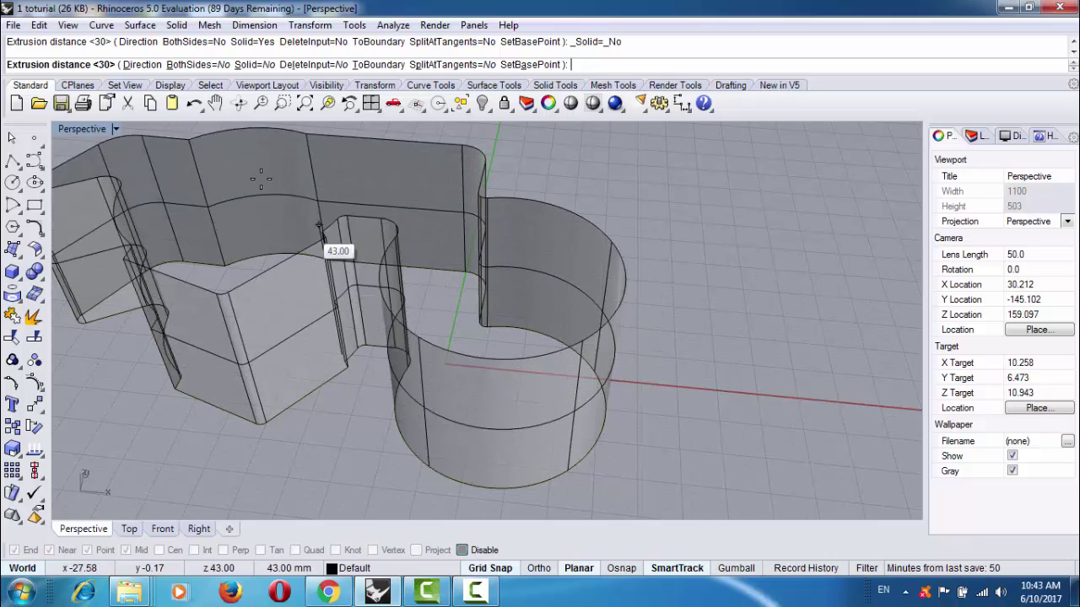
left_click(196, 67)
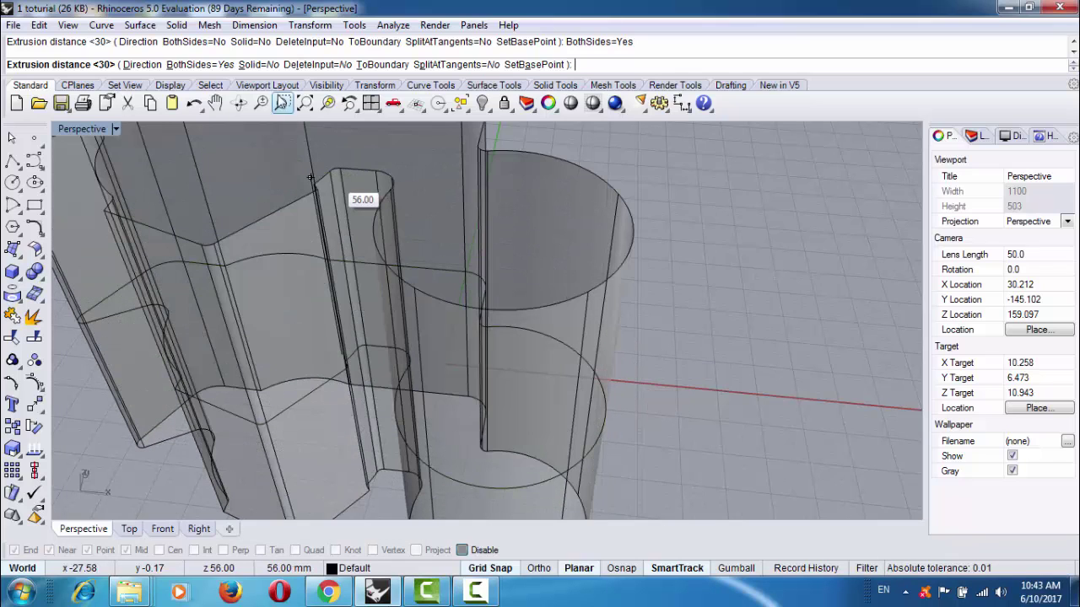
left_click(260, 65)
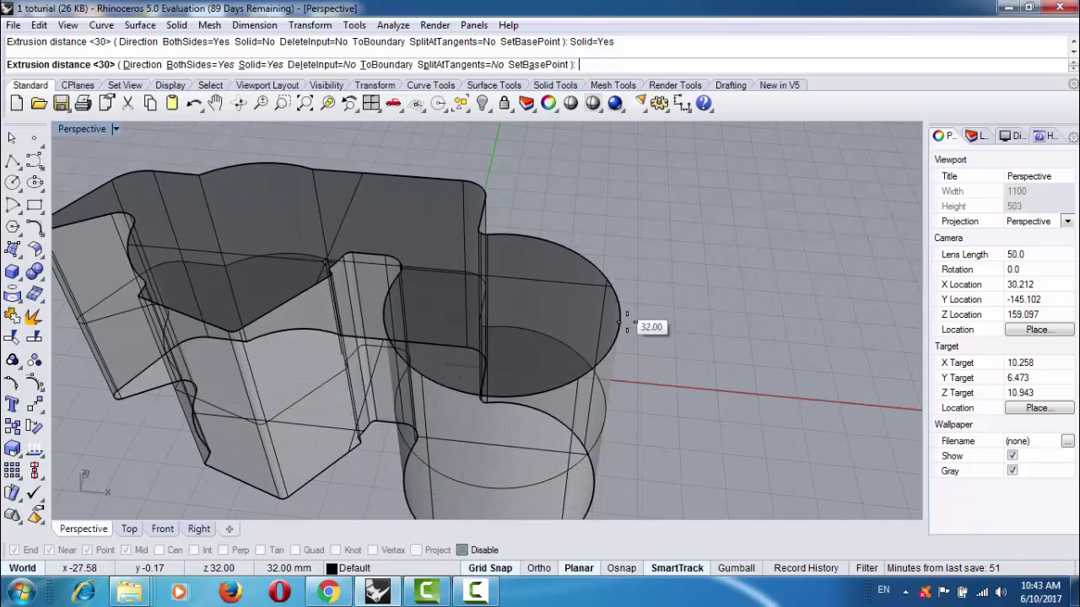
left_click(634, 377)
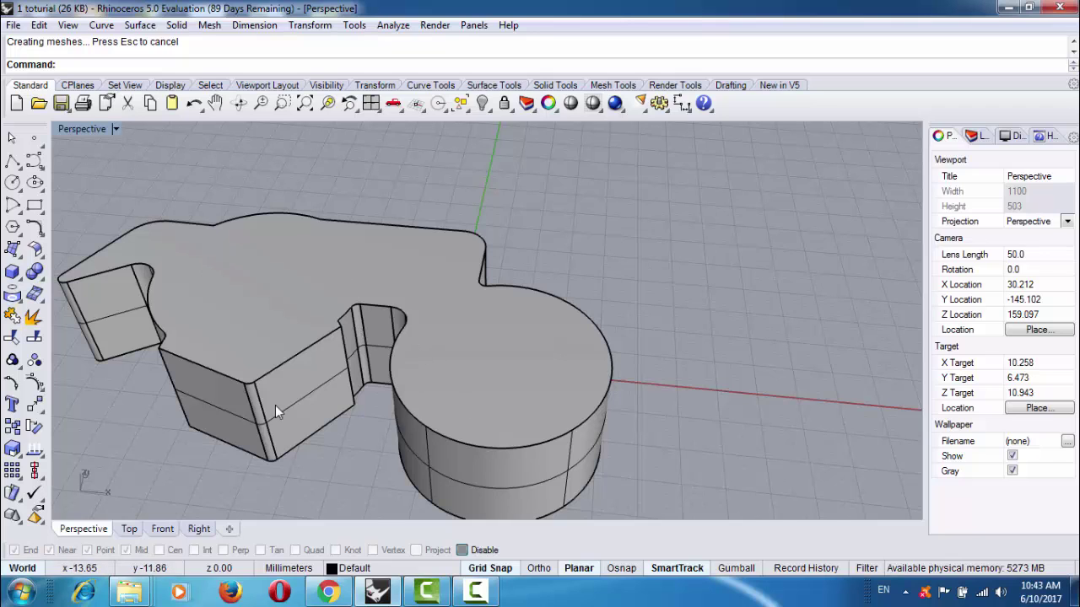
Step: Delete the both-sides solid extrusion and restore the four-viewport layout
left_click(184, 300)
key("Delete")
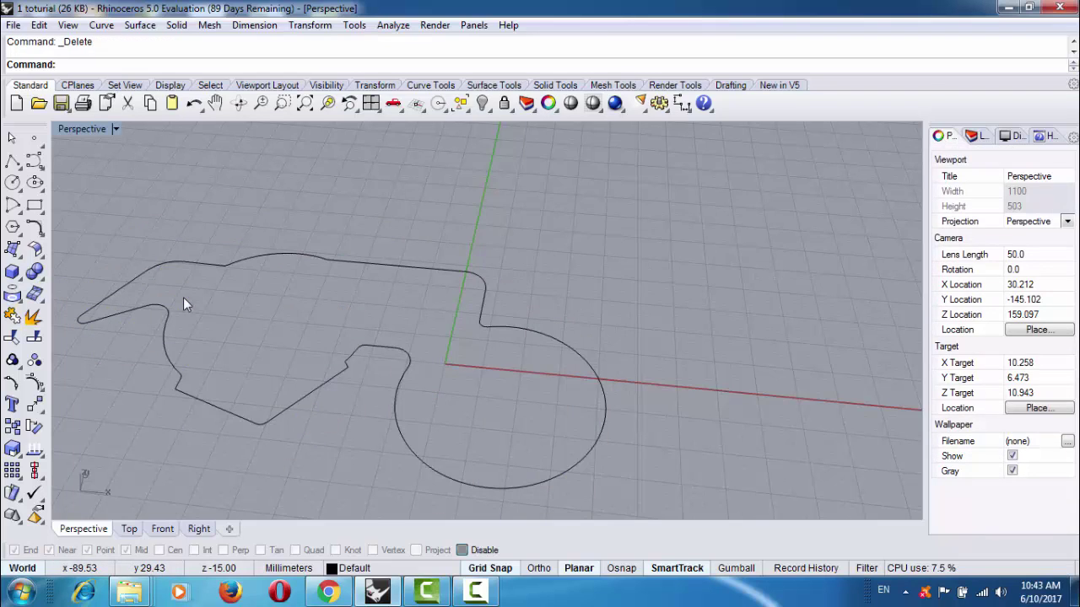
left_click(20, 284)
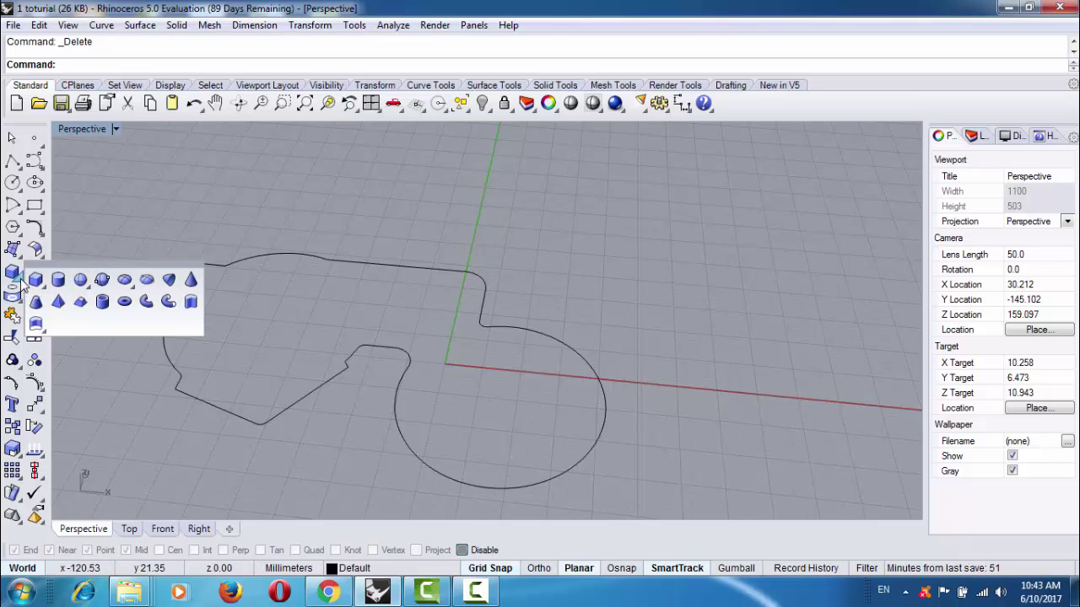
double_click(84, 131)
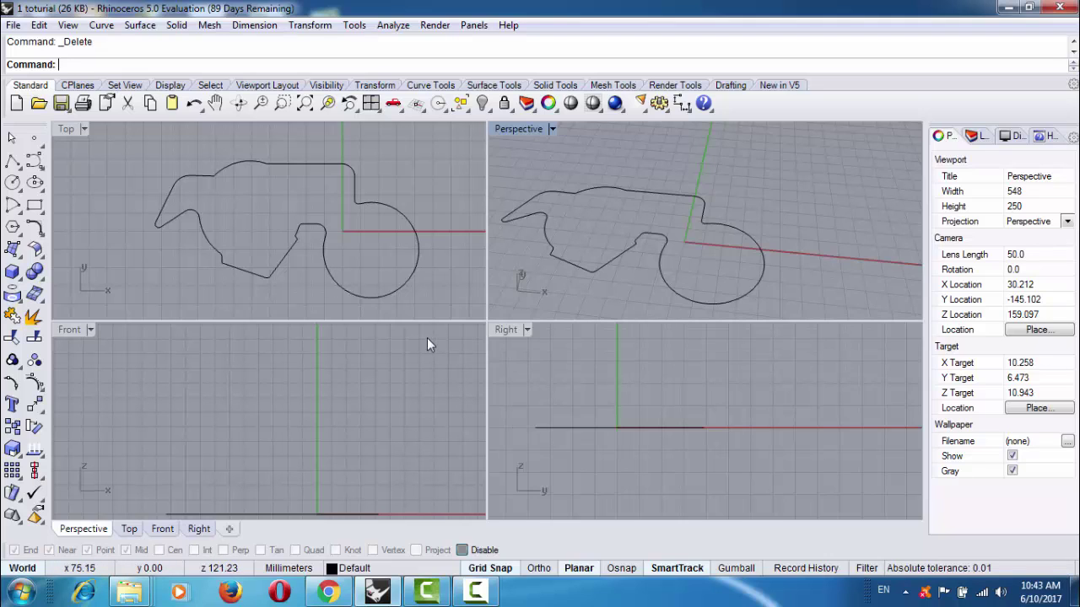
left_click(14, 251)
left_click(150, 287)
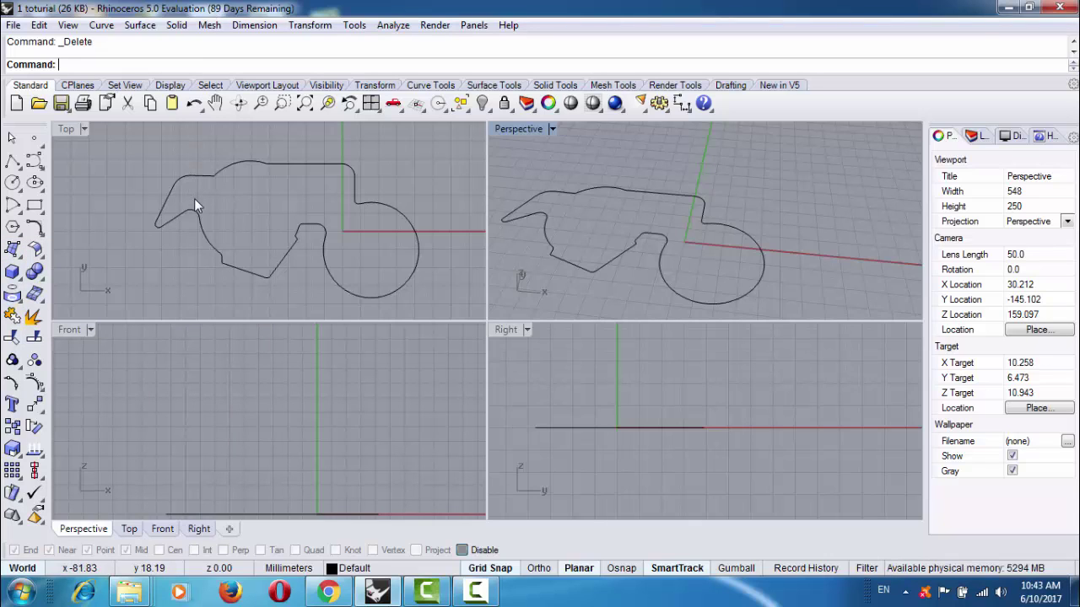
Step: With Osnap on, draw a start-end-point arc rising about 60 mm from the outline's round end in the Front view, and maximize the Perspective viewport
left_click(17, 221)
left_click(18, 215)
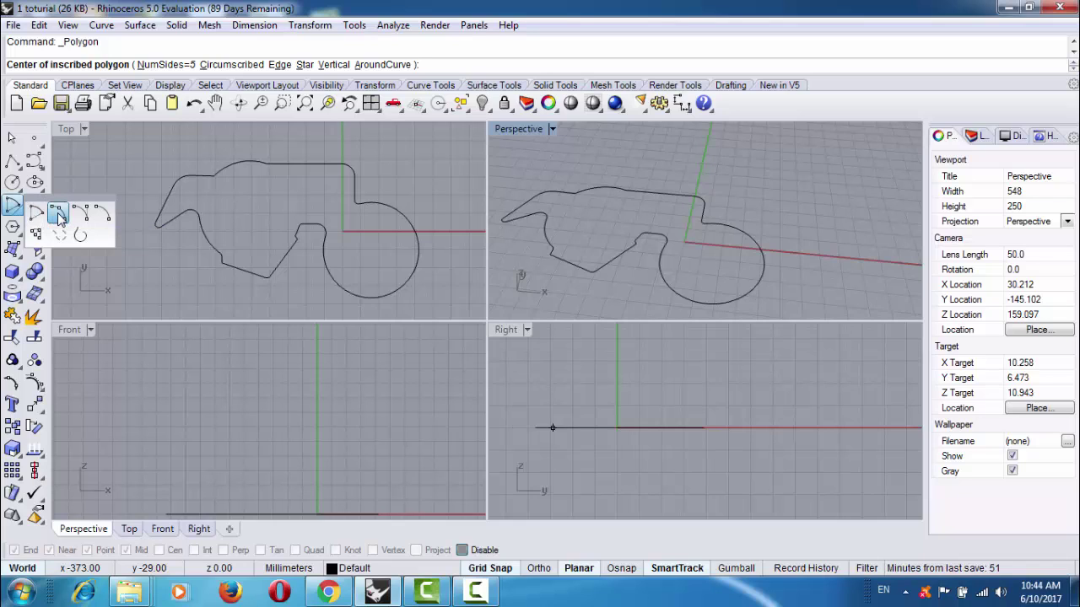
left_click(57, 214)
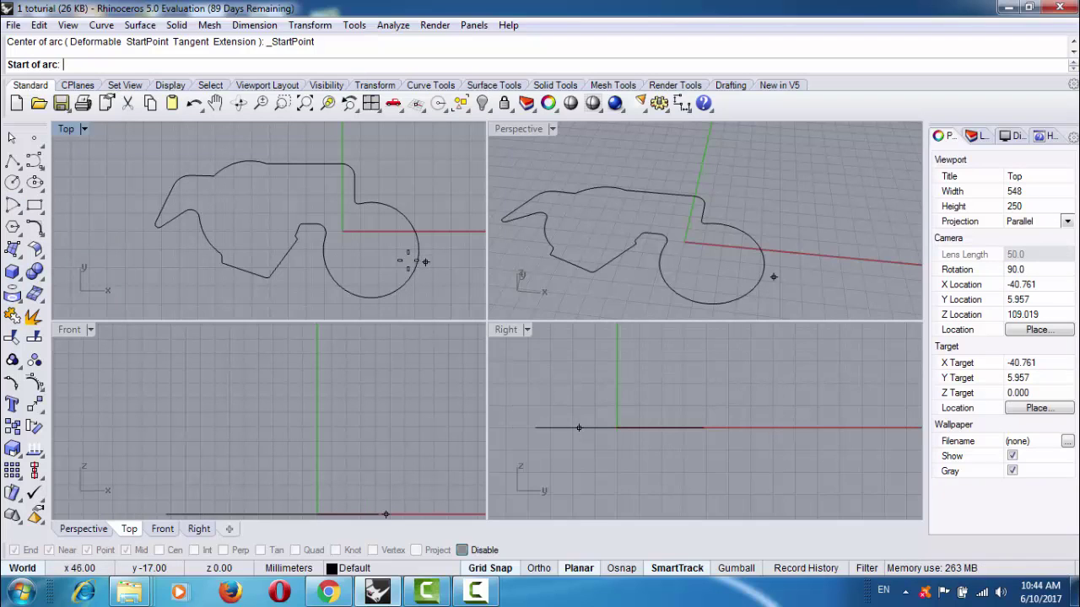
left_click(620, 568)
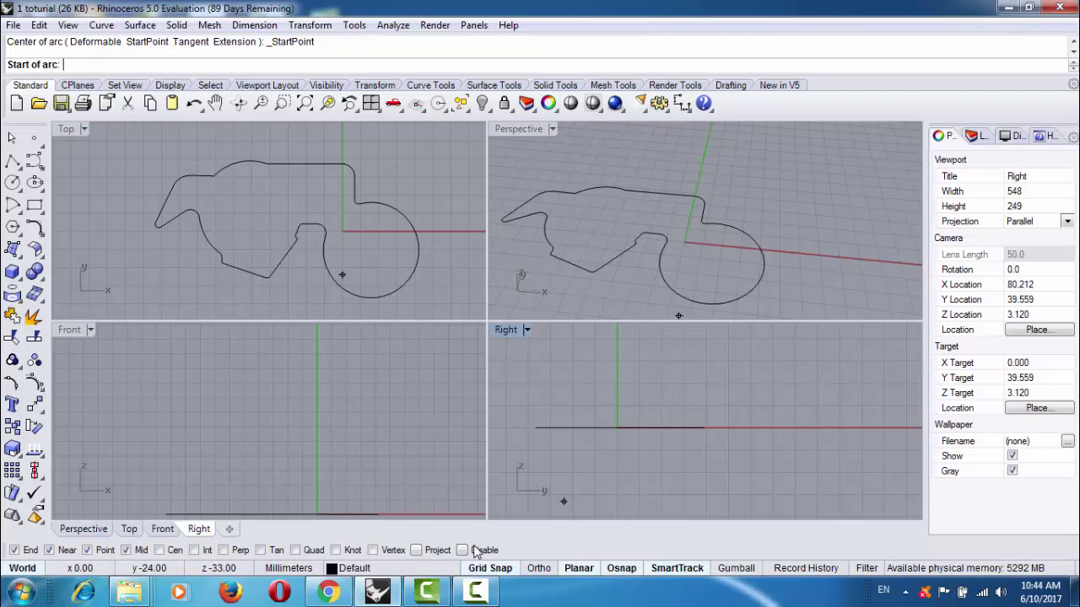
left_click(412, 270)
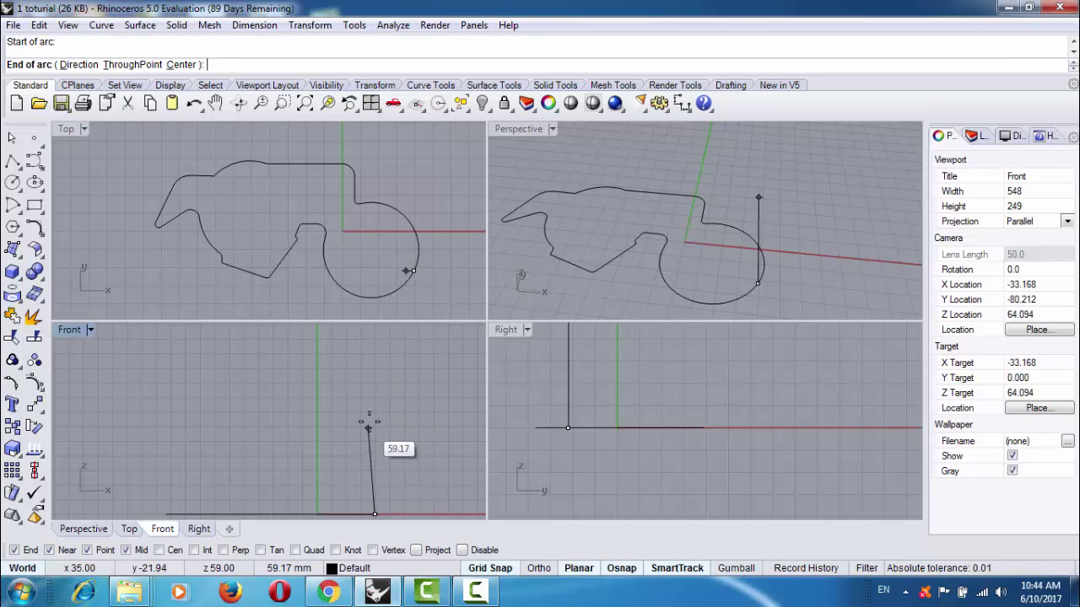
left_click(369, 422)
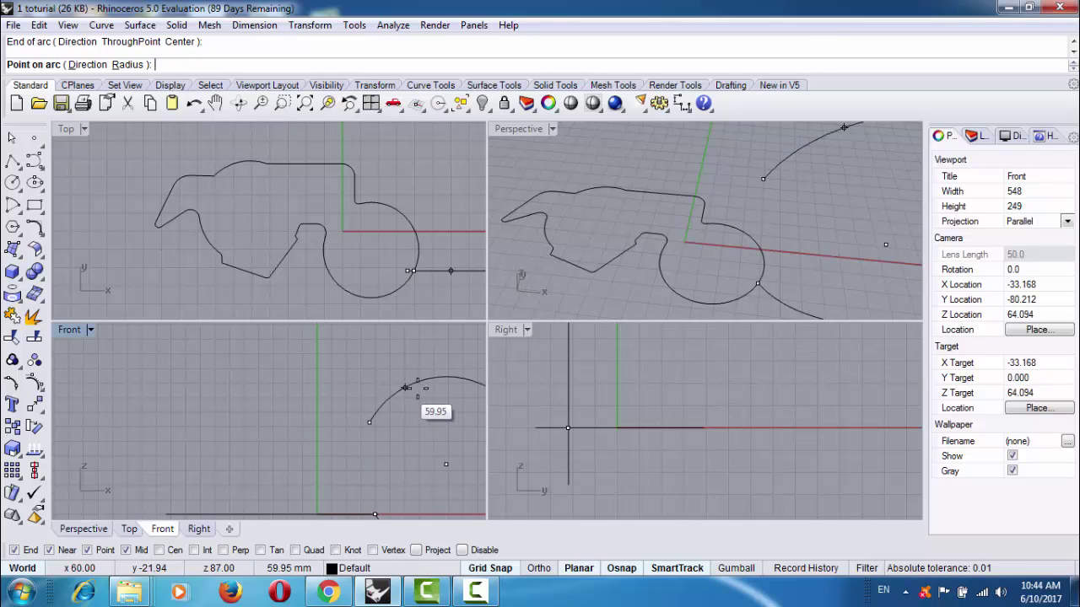
left_click(364, 432)
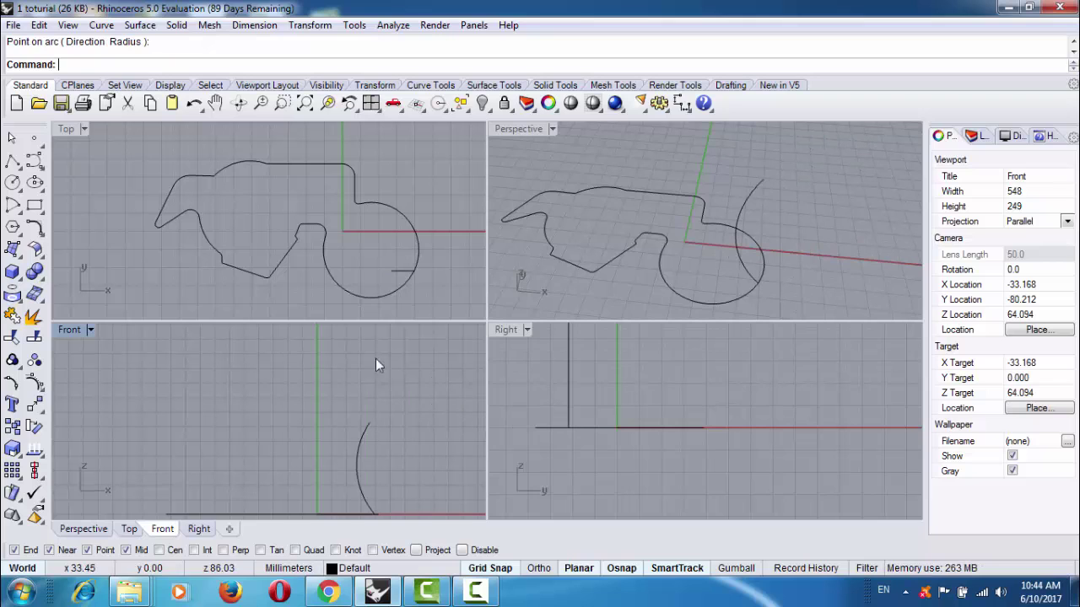
double_click(508, 131)
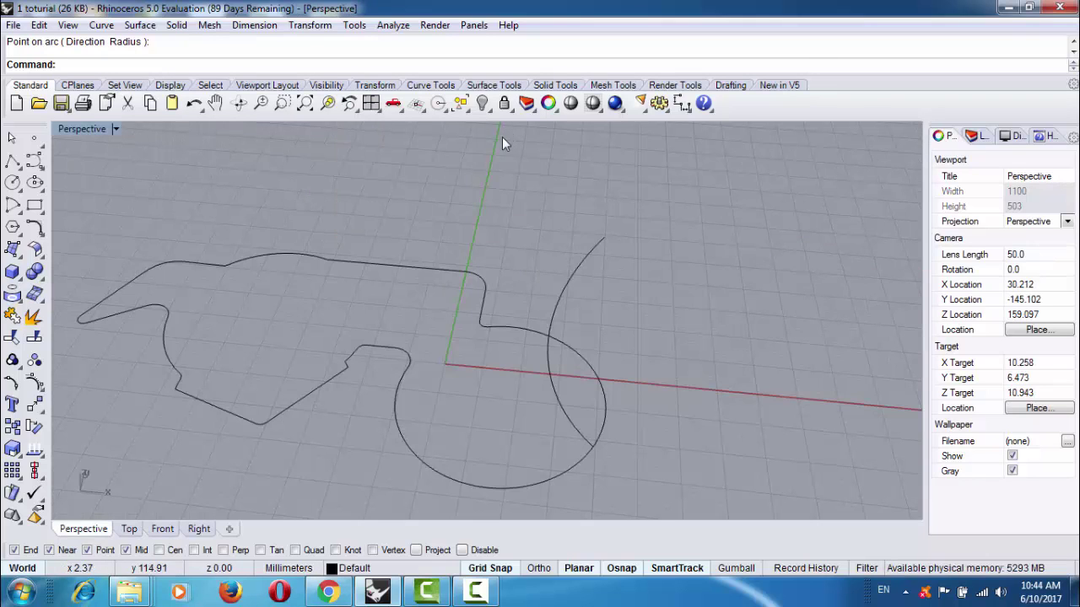
Step: Extrude the outline along the arc with Solid=No, inspect the open surface from several angles, and undo the extrusion
left_click(21, 256)
left_click(149, 285)
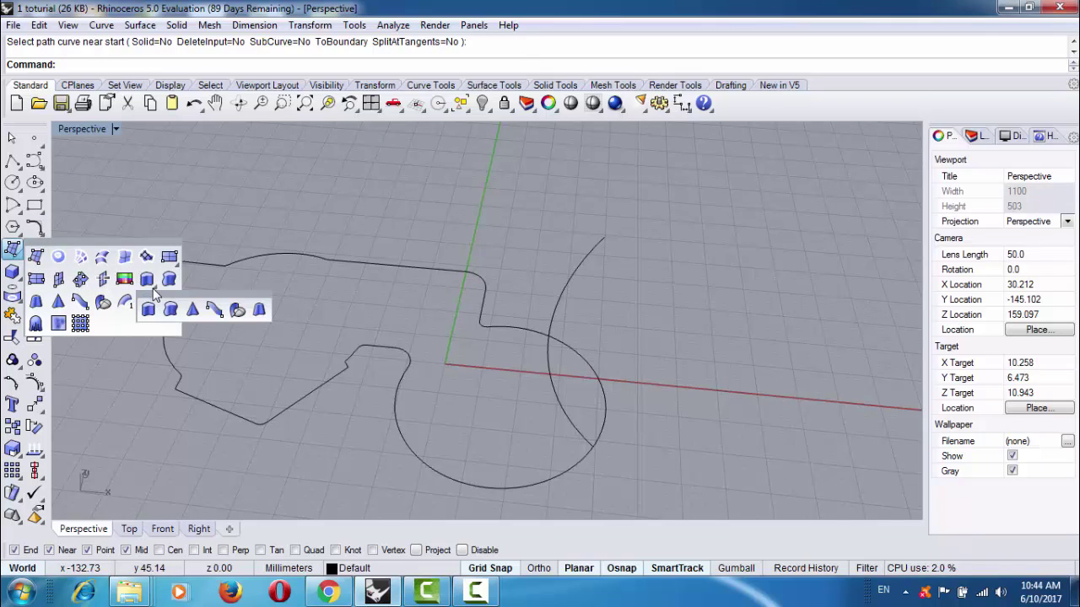
left_click(170, 311)
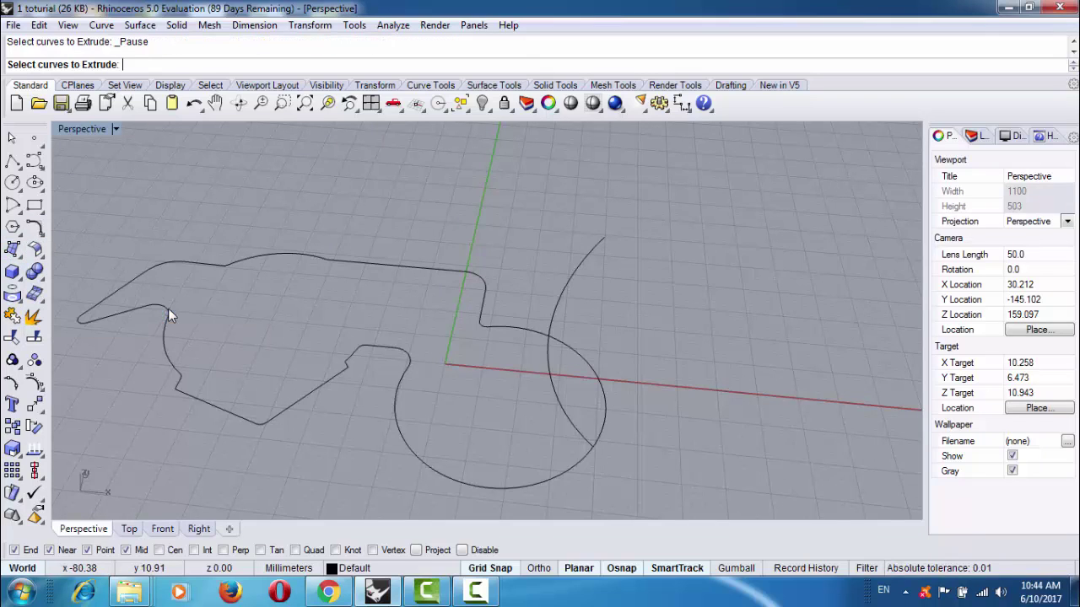
left_click(410, 368)
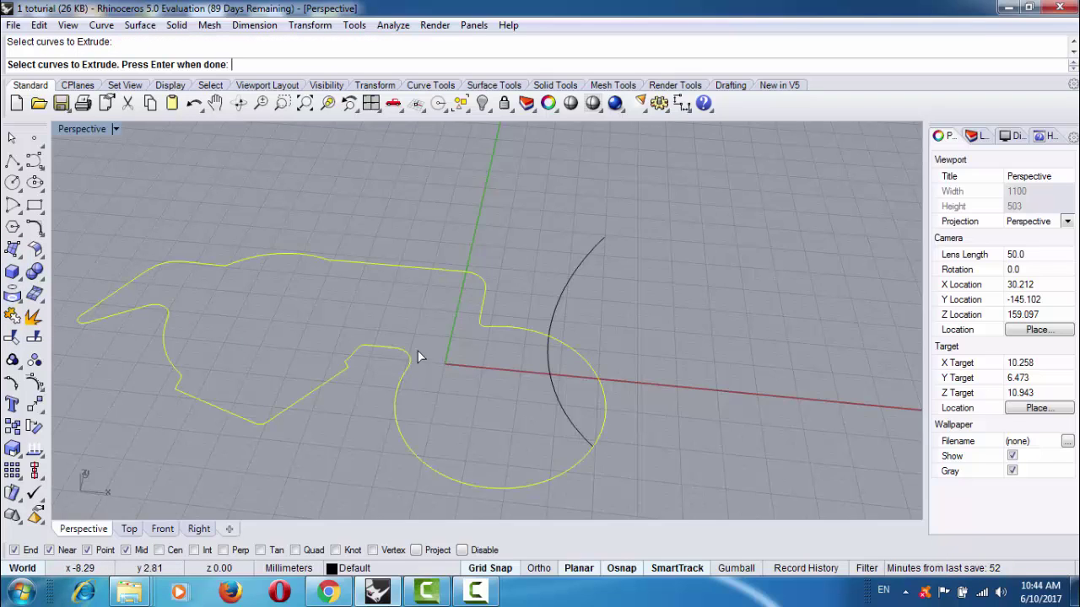
key("Return")
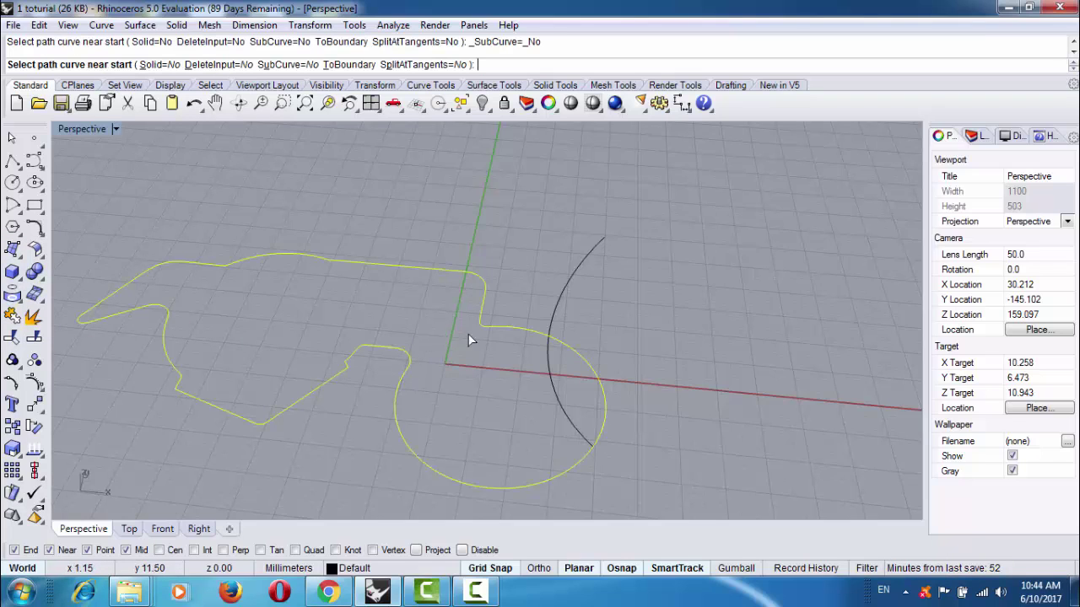
left_click(584, 439)
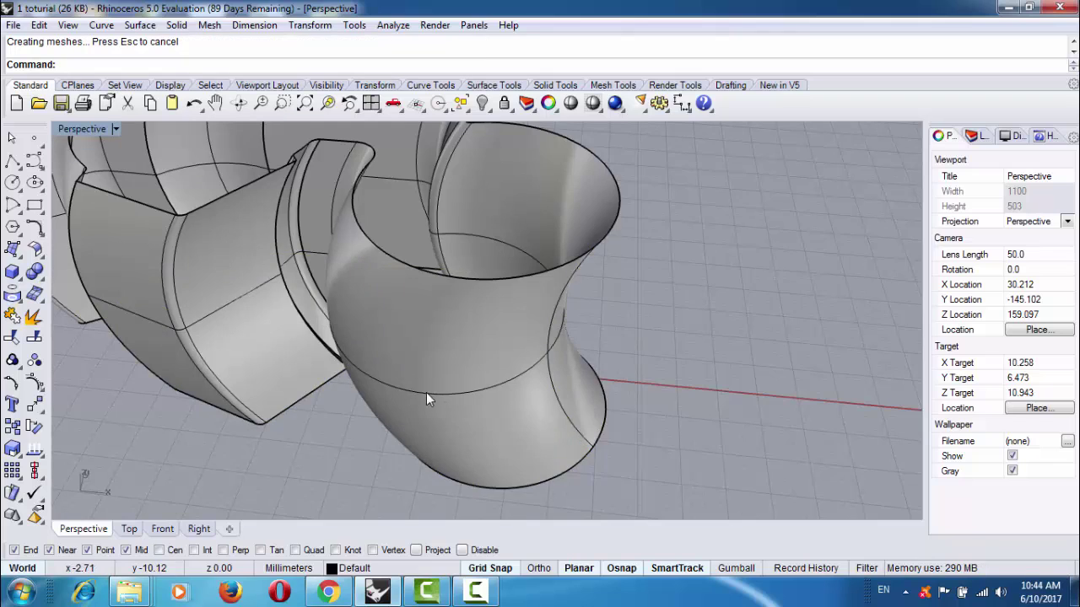
scroll(422, 395, "down", 5)
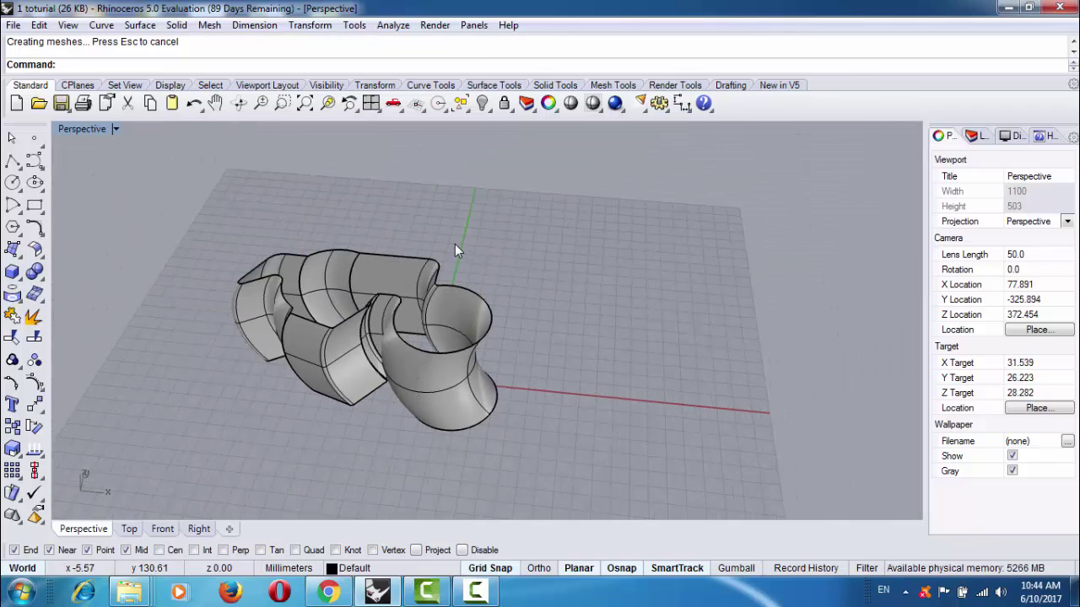
right_click_drag(455, 244, 498, 201)
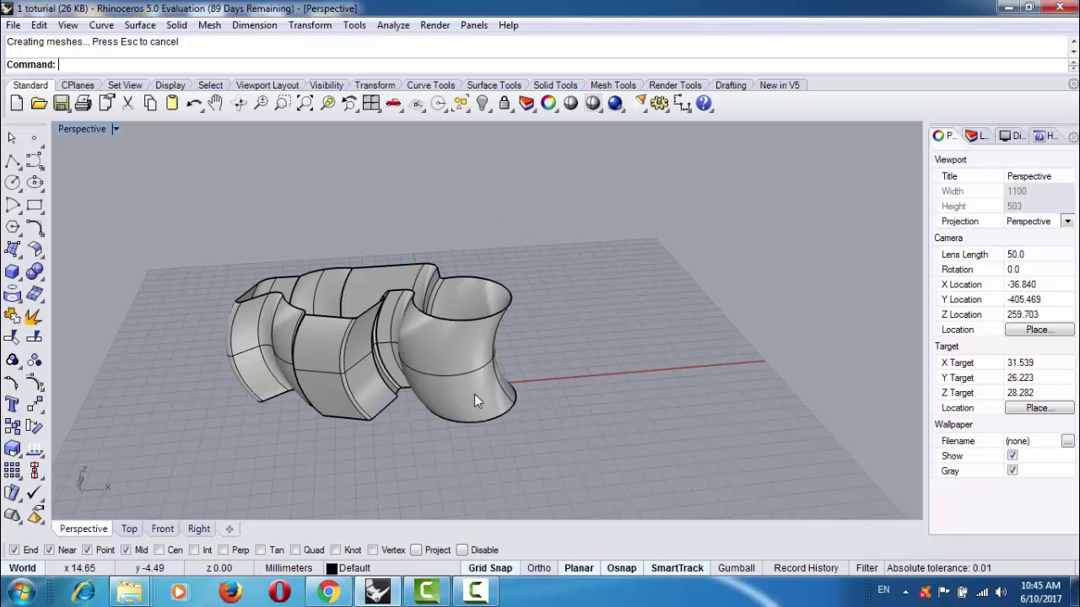
key("ctrl+z")
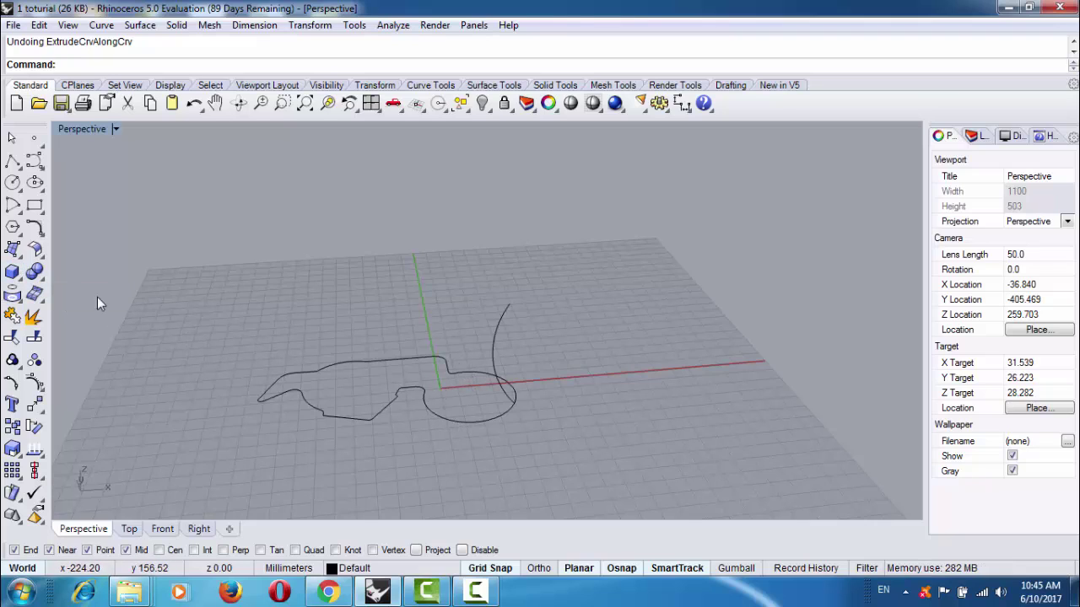
Step: Extrude the outline curve along the arc path with Solid=Yes, starting from the arc's lower end
left_click(13, 249)
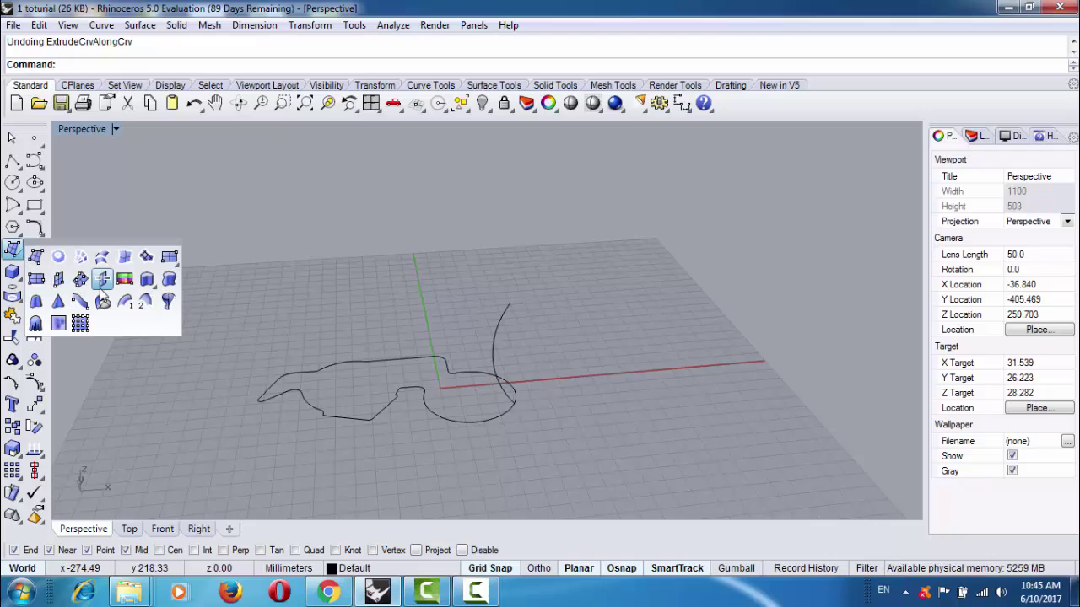
left_click(150, 291)
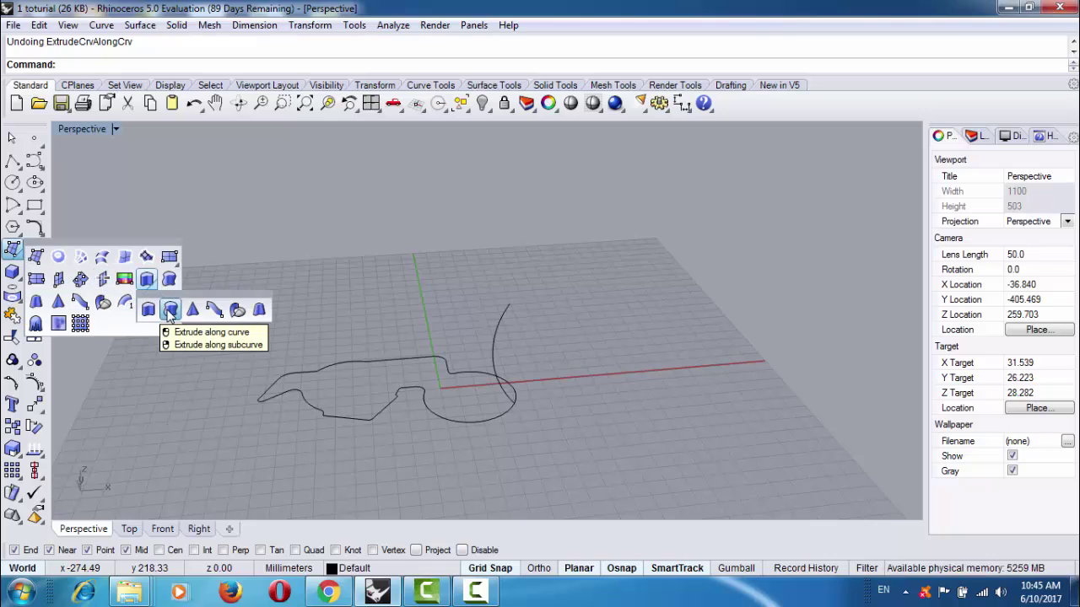
left_click(170, 311)
left_click(445, 418)
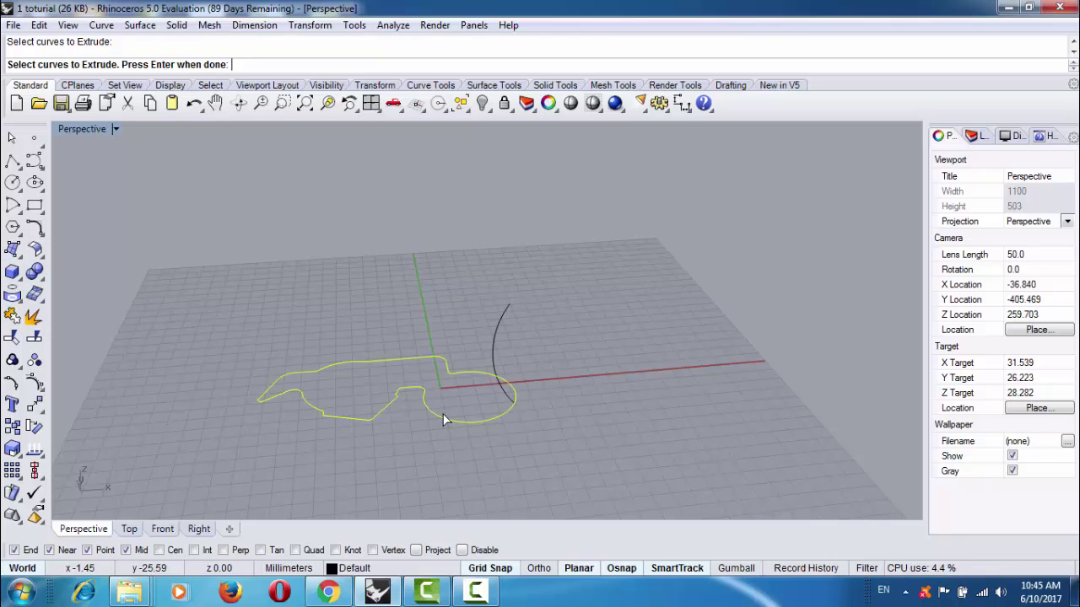
key("Return")
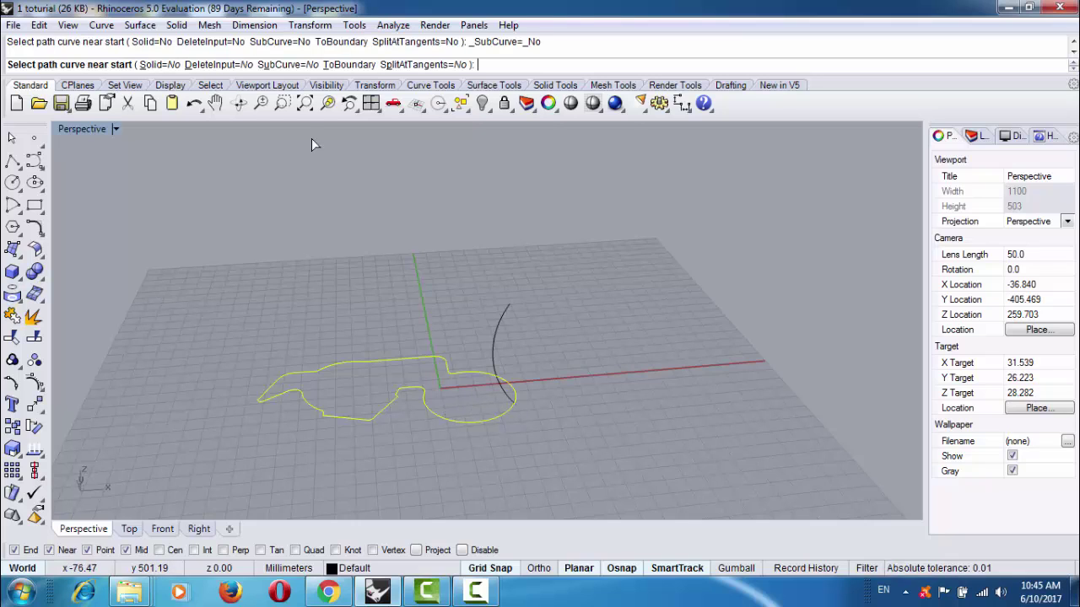
left_click(162, 65)
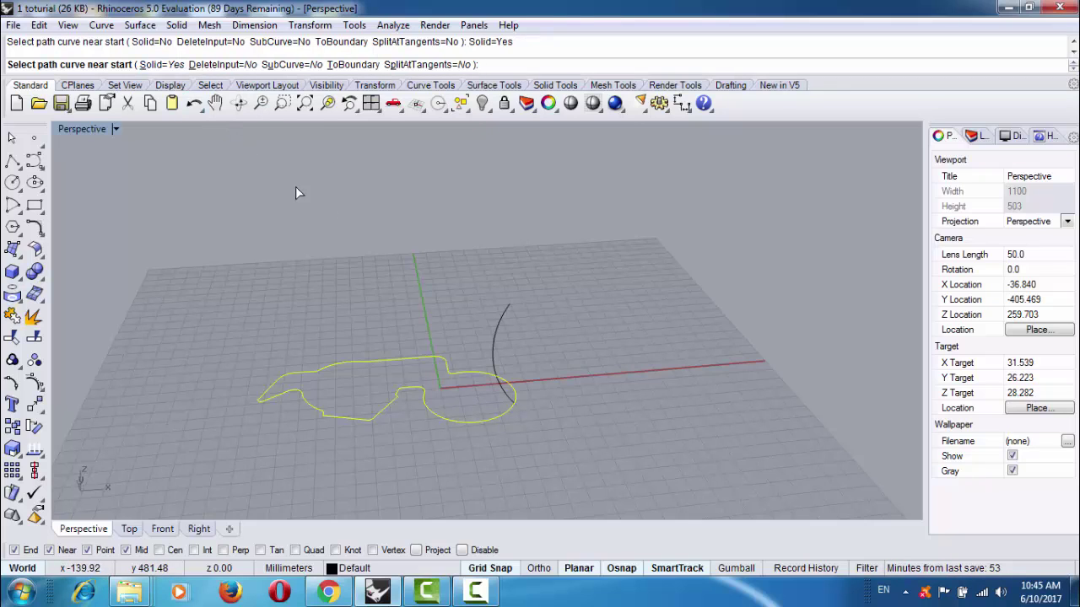
left_click(507, 397)
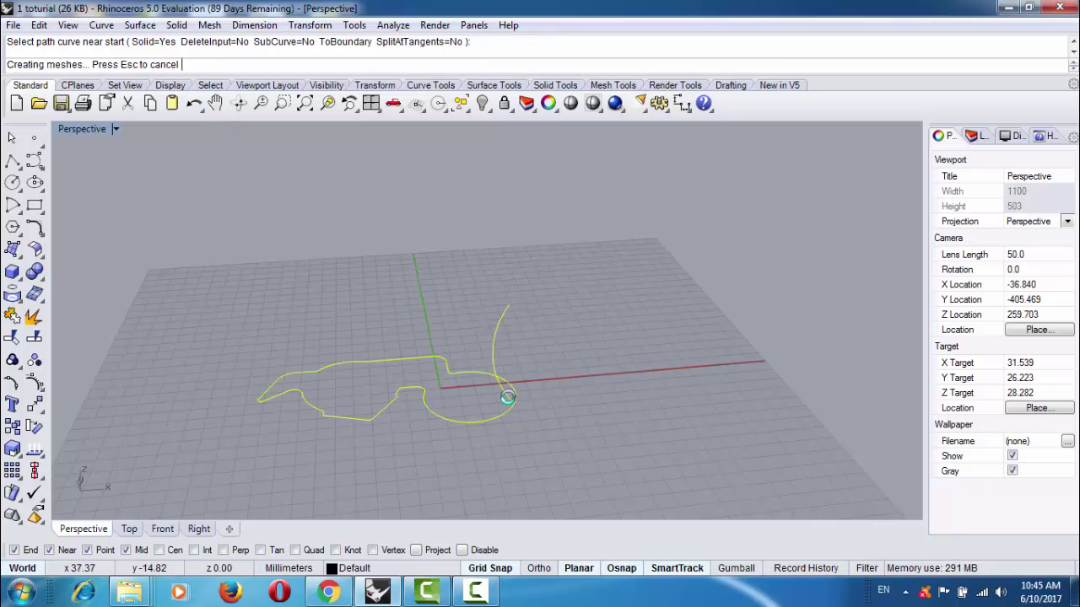
right_click_drag(494, 284, 447, 200)
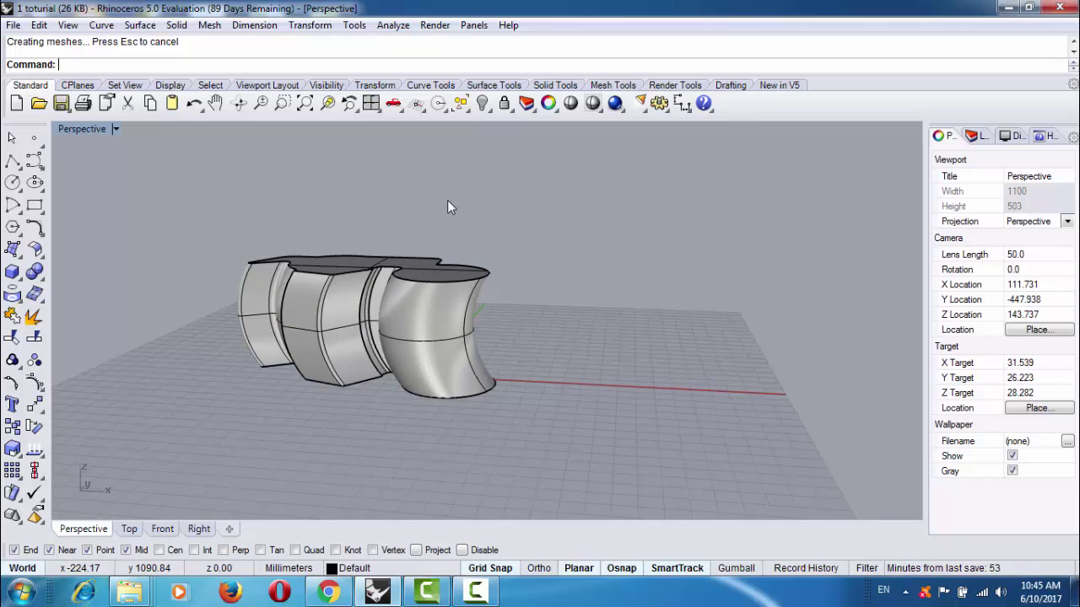